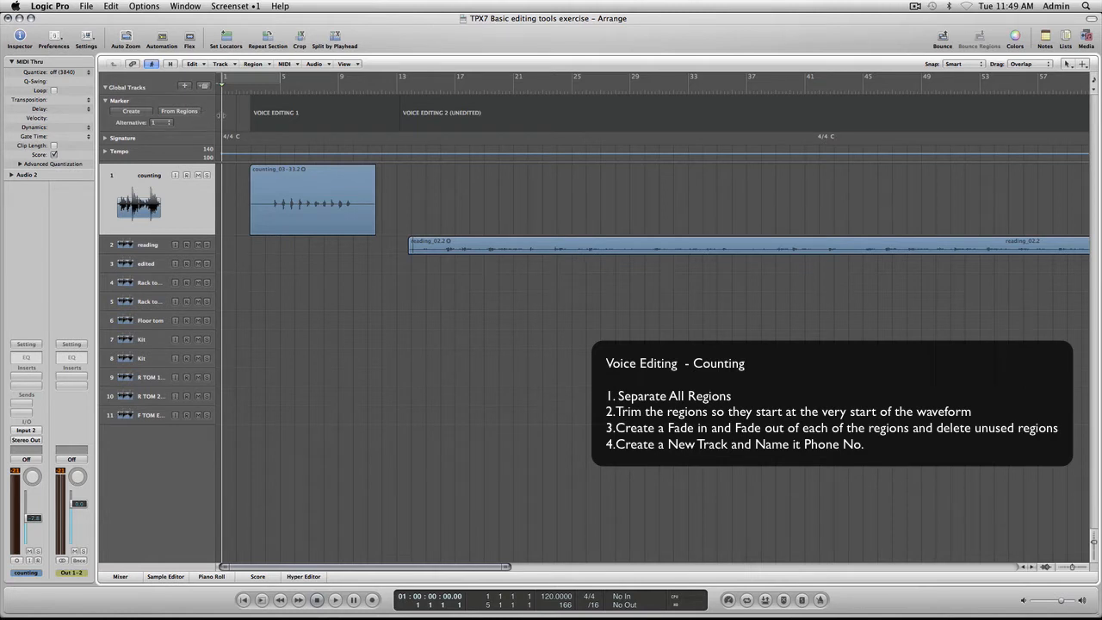
Step: Audition the counting region and split it at the playhead just before and just after the first spoken number
{"action": "left_click", "coordinate": [254, 89]}
{"action": "key", "text": "space"}
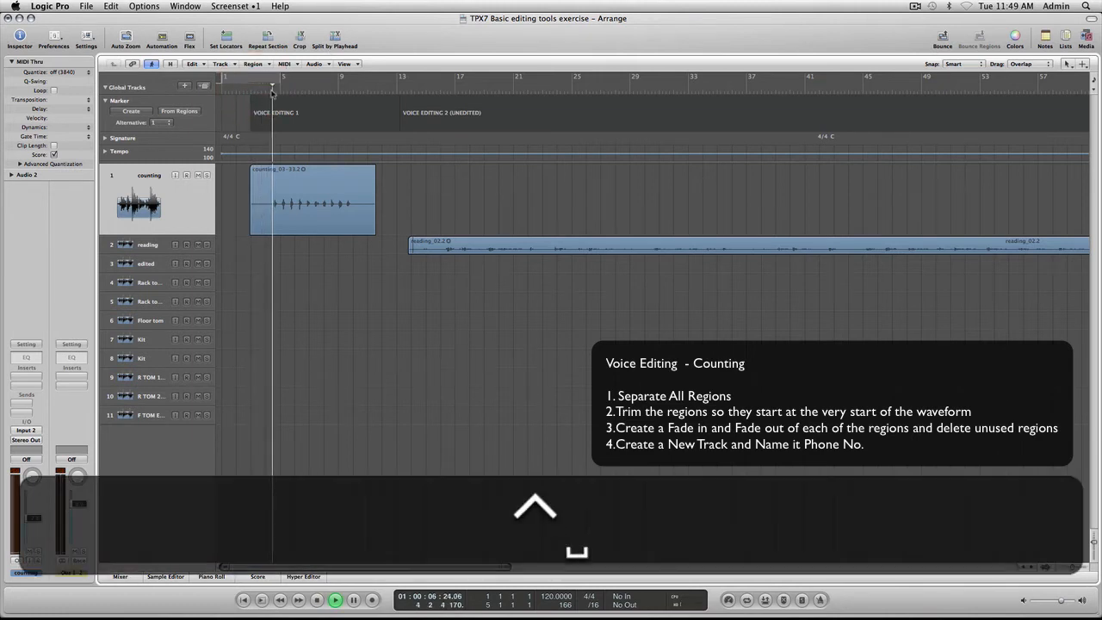
{"action": "key", "text": "ctrl+Right"}
{"action": "key", "text": "ctrl+Down"}
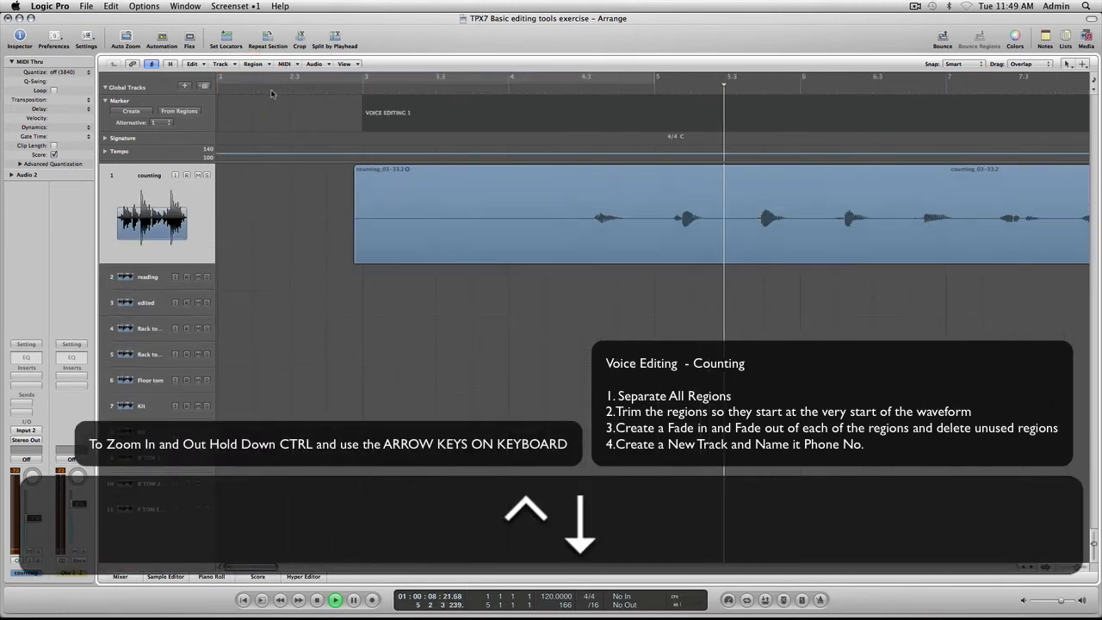
{"action": "key", "text": "space"}
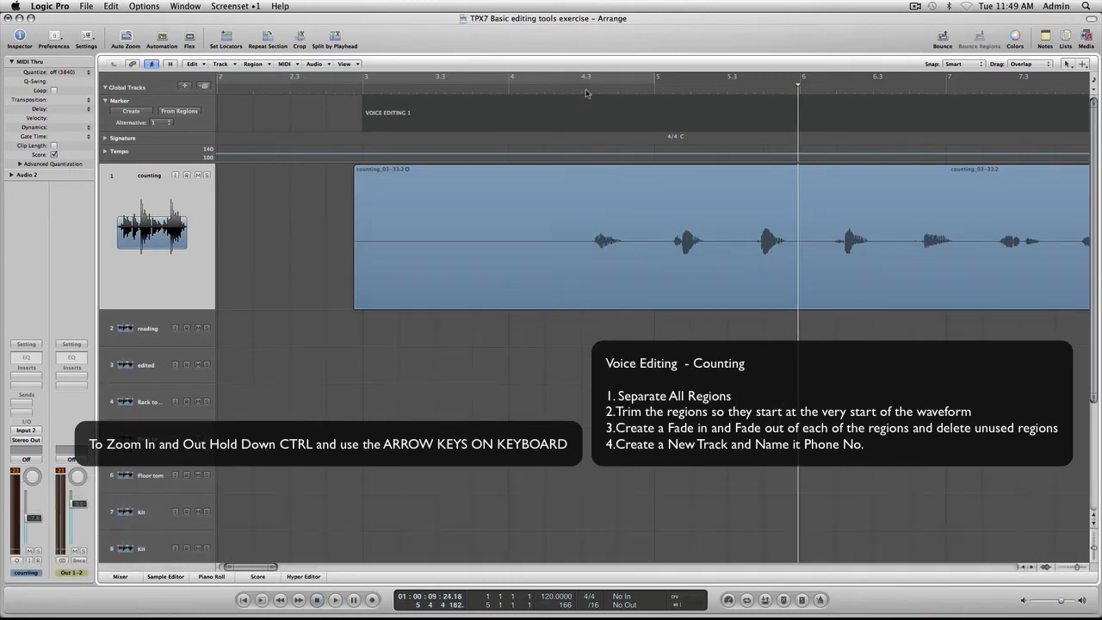
{"action": "left_click", "coordinate": [578, 86]}
{"action": "key", "text": "backslash"}
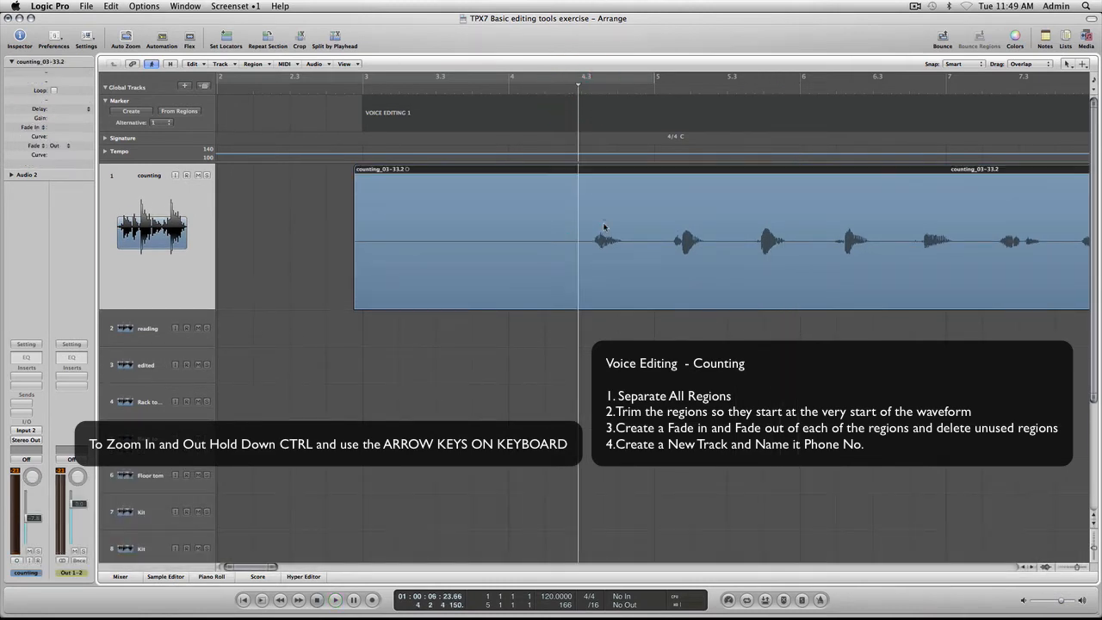
{"action": "left_click", "coordinate": [646, 90]}
{"action": "key", "text": "backslash"}
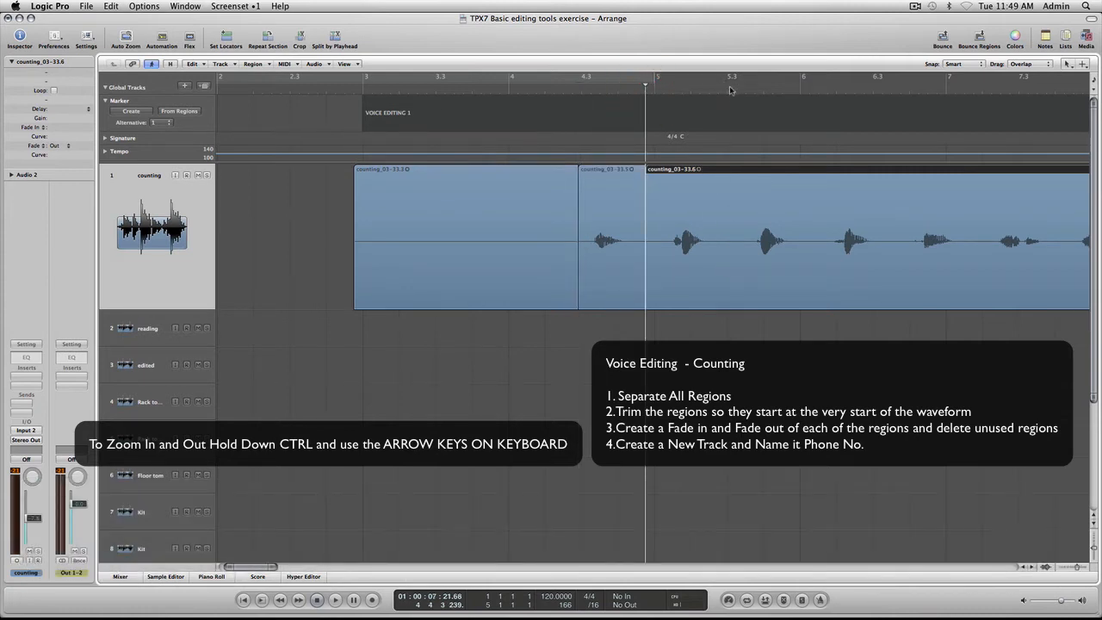
Step: Split the remaining counting audio with the Scissors tool after the second, third and fourth spoken numbers, and return to the Pointer tool
{"action": "key", "text": "Escape"}
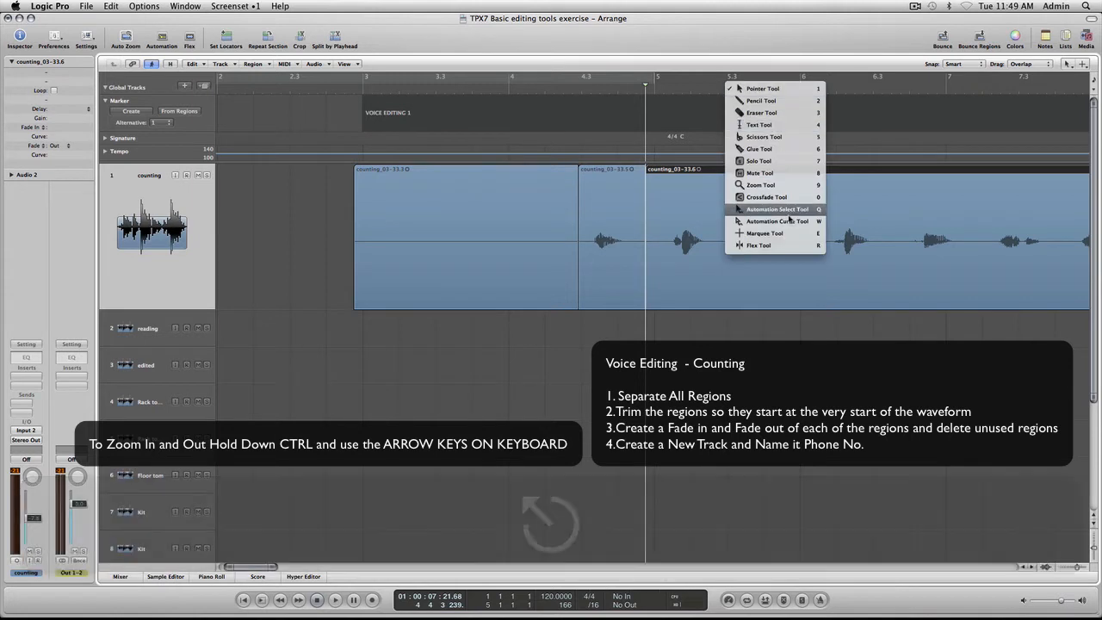
{"action": "left_click", "coordinate": [782, 138]}
{"action": "left_click", "coordinate": [737, 217]}
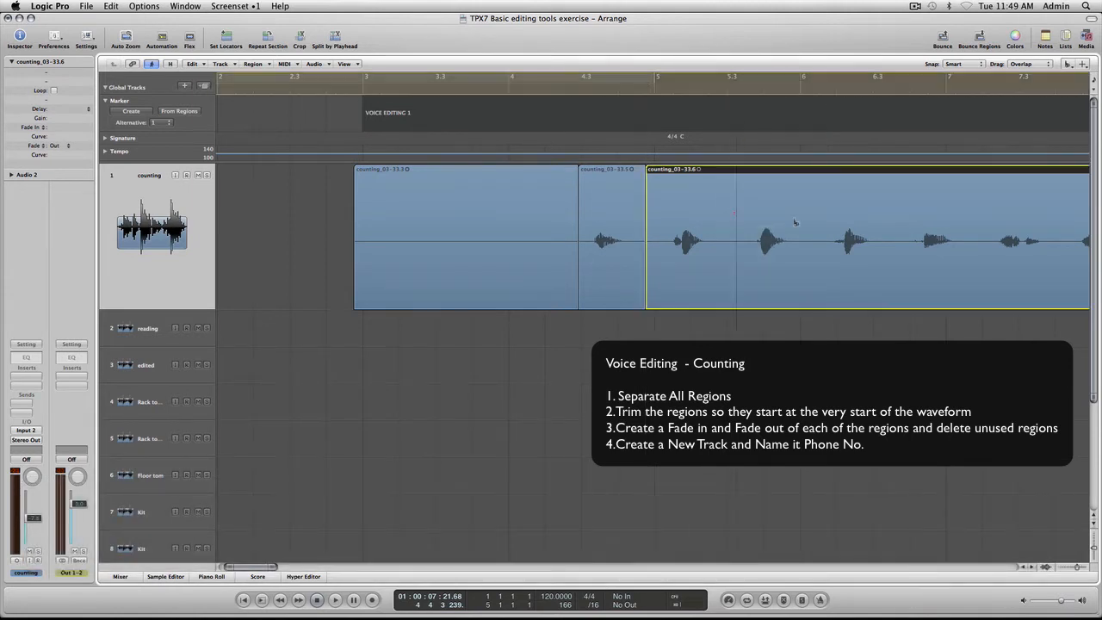
{"action": "left_click", "coordinate": [814, 231]}
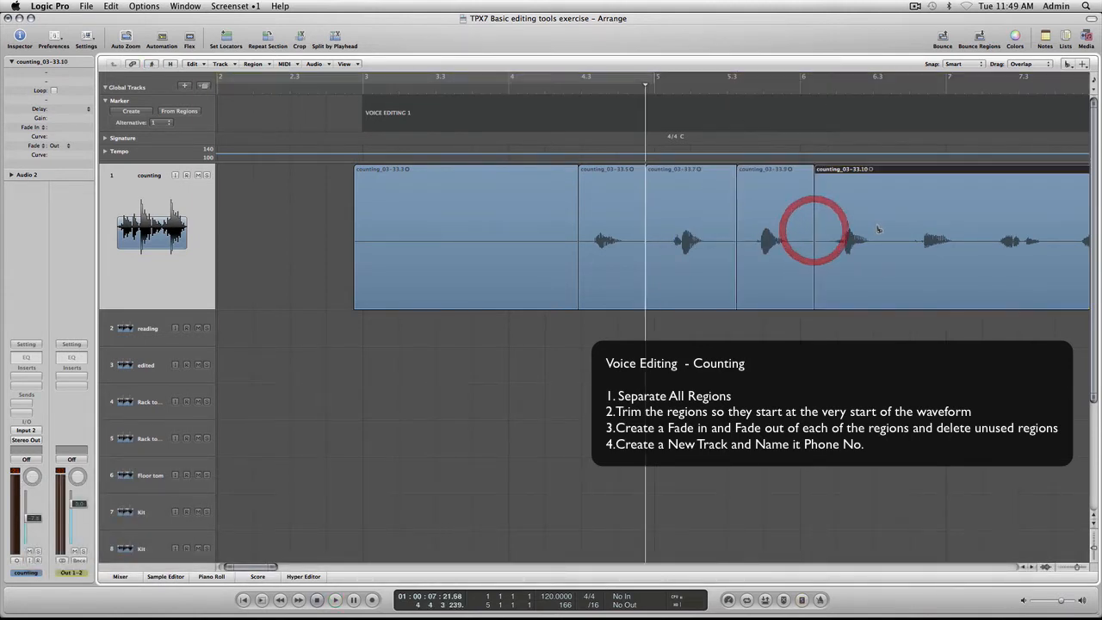
{"action": "left_click", "coordinate": [887, 227]}
{"action": "key", "text": "Escape"}
{"action": "left_click", "coordinate": [891, 227]}
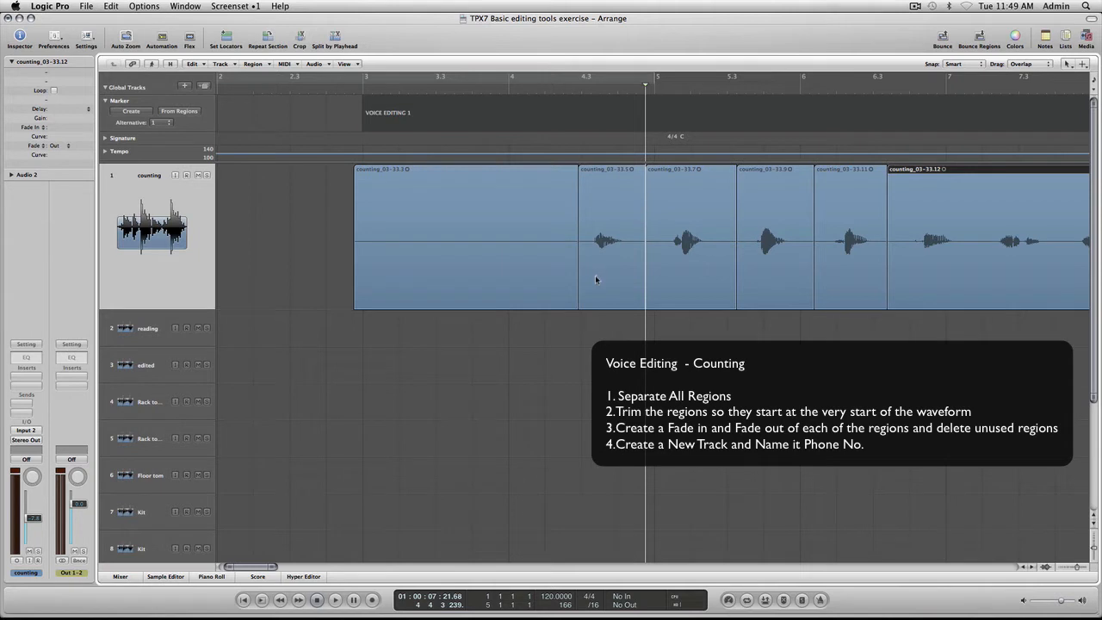
Step: Audition the first spoken number's region and trim its start and end close to the waveform
{"action": "left_click", "coordinate": [598, 281]}
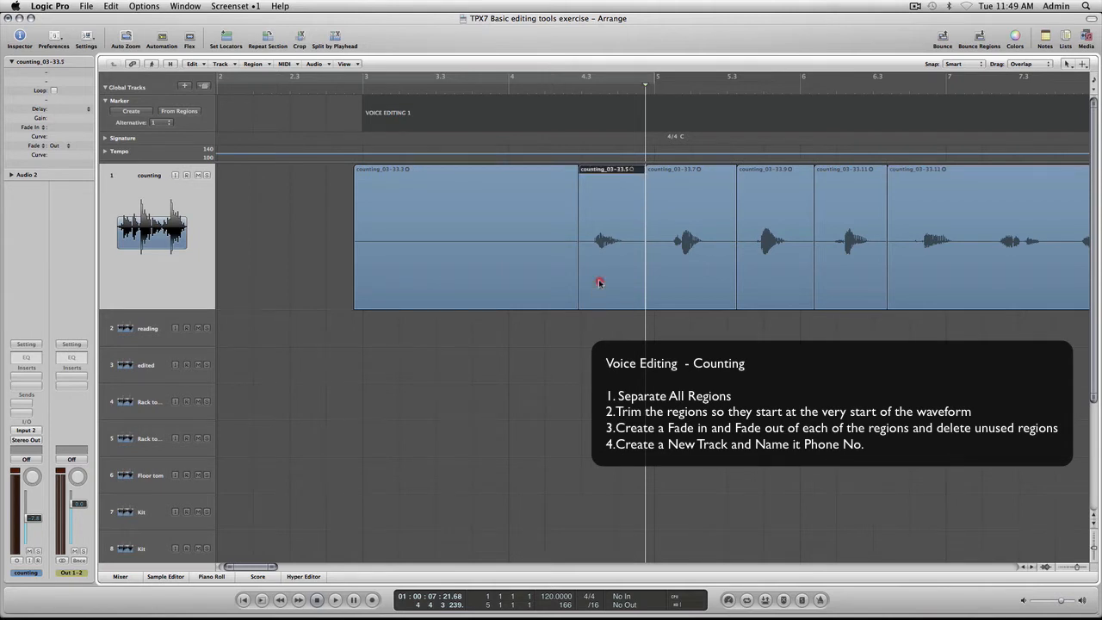
{"action": "left_click", "coordinate": [578, 89]}
{"action": "key", "text": "space"}
{"action": "left_click", "coordinate": [580, 90]}
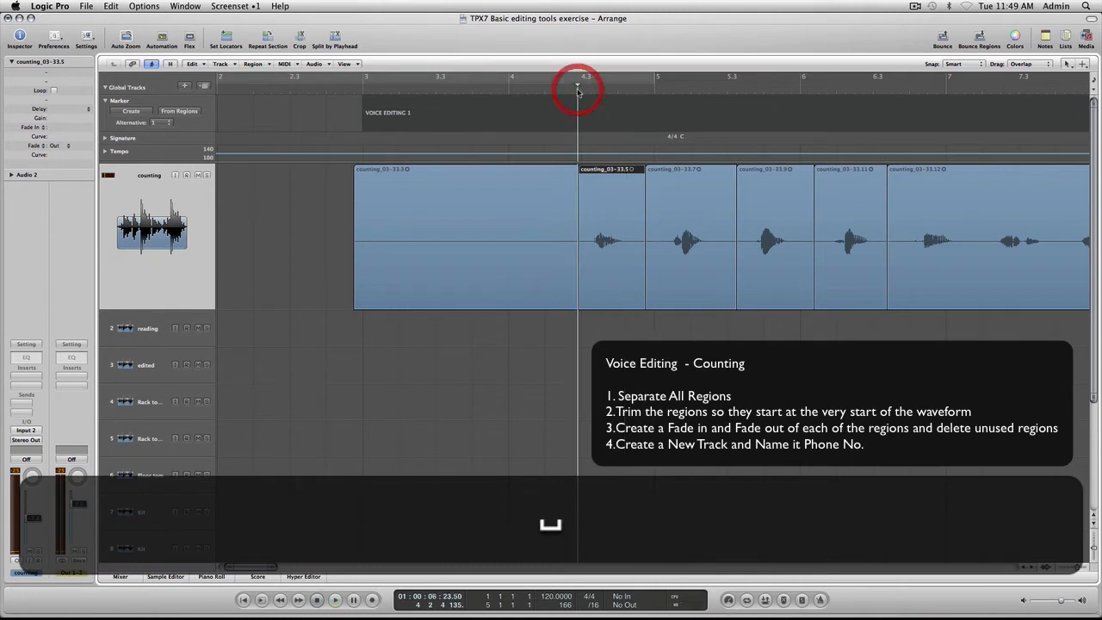
{"action": "key", "text": "space"}
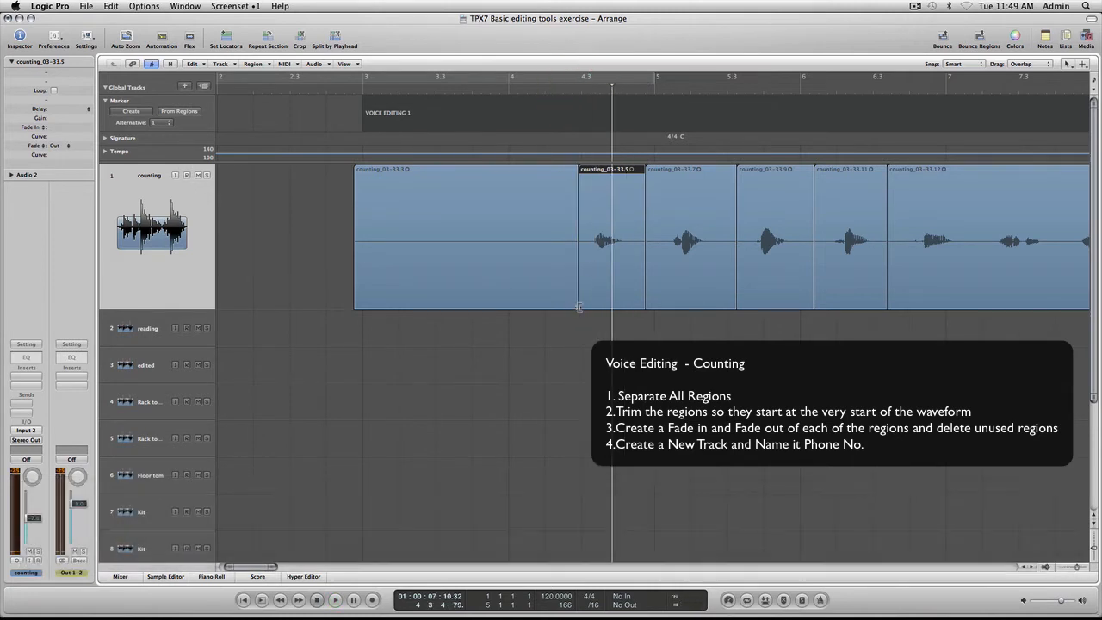
{"action": "left_click_drag", "start_coordinate": [579, 306], "coordinate": [593, 307]}
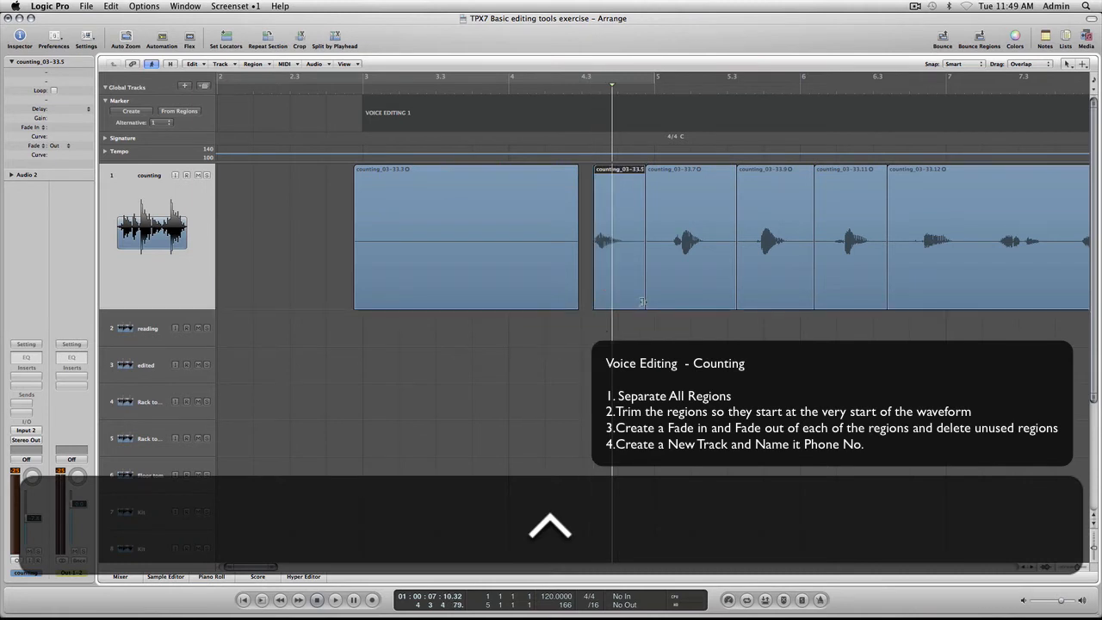
{"action": "left_click", "coordinate": [645, 304], "text": "ctrl"}
{"action": "left_click", "coordinate": [637, 302]}
{"action": "left_click_drag", "start_coordinate": [644, 306], "coordinate": [625, 307]}
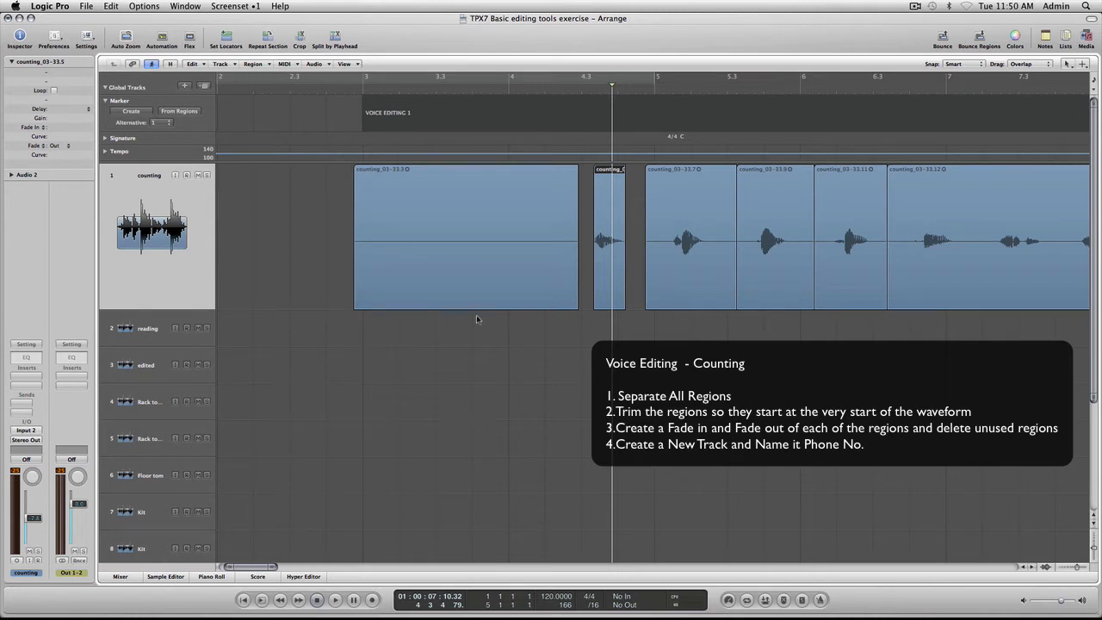
{"action": "left_click", "coordinate": [571, 422]}
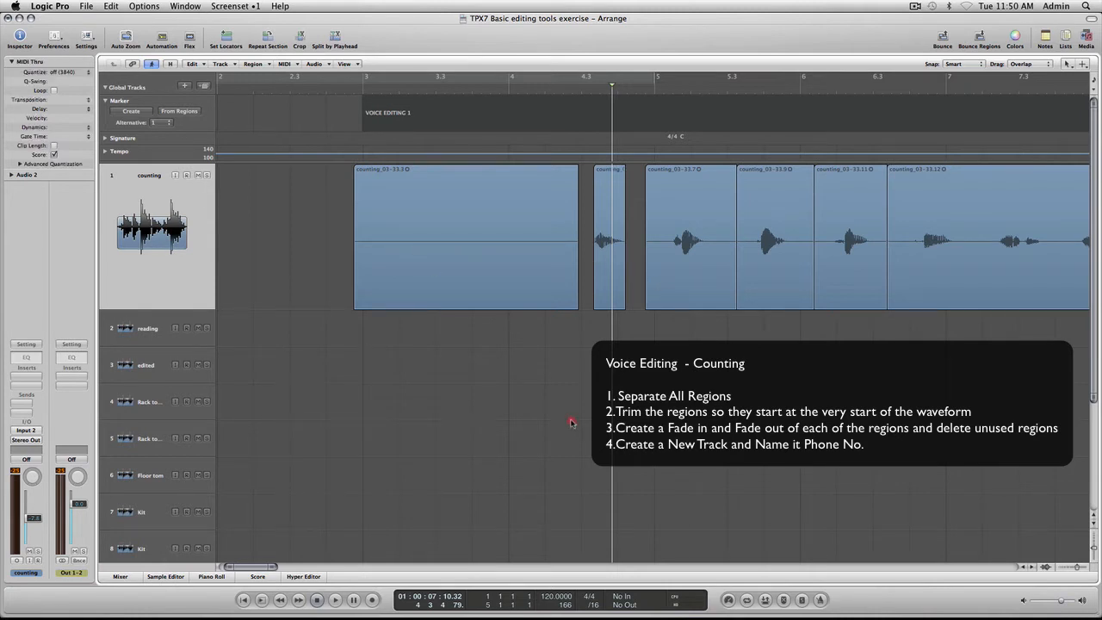
Step: Give the trimmed first-number region a fade-in of 25 and a fade-out of 25
{"action": "left_click", "coordinate": [607, 175]}
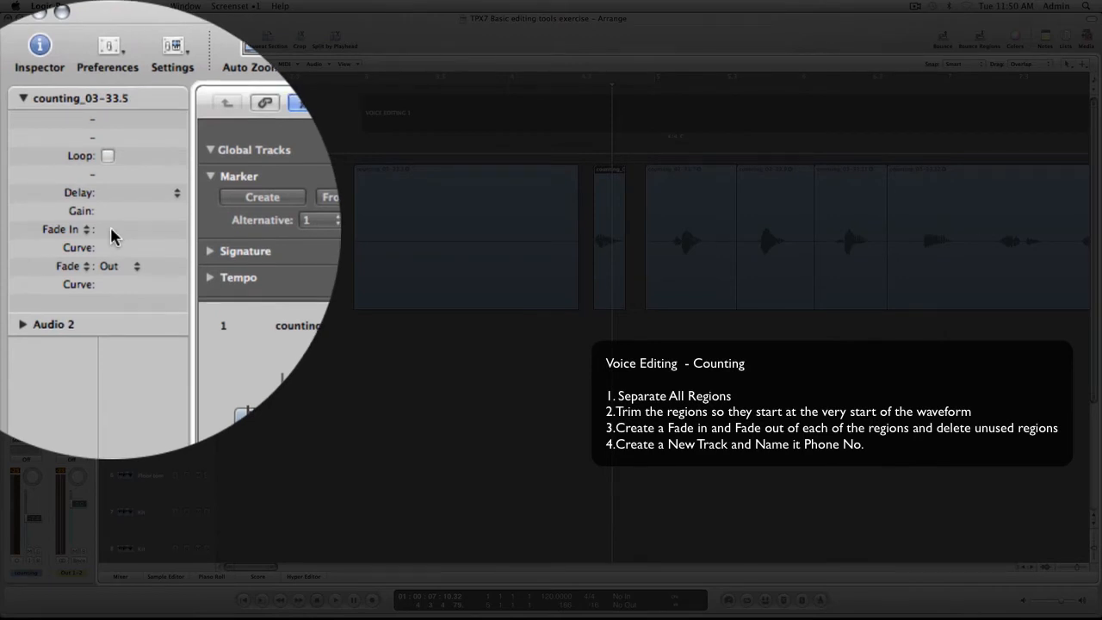
{"action": "left_click", "coordinate": [111, 229]}
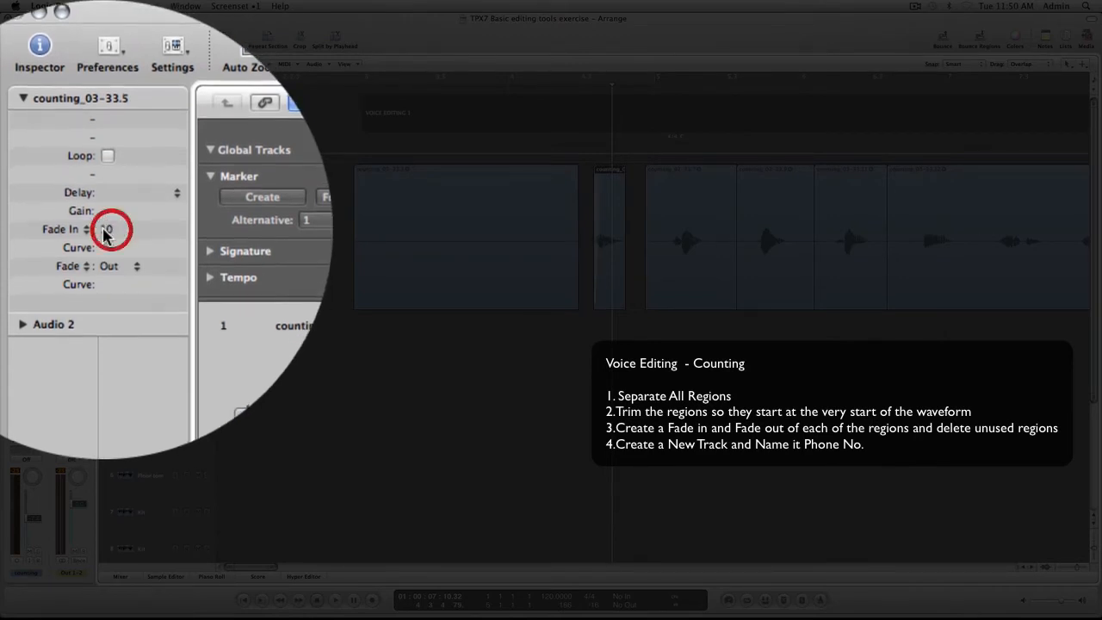
{"action": "type", "text": "25"}
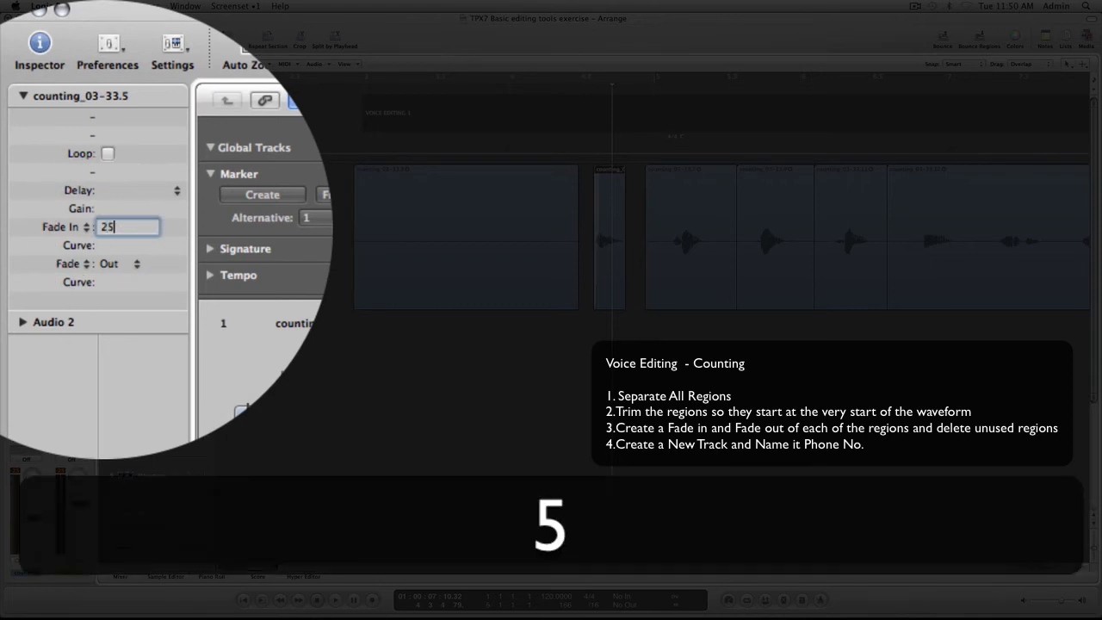
{"action": "key", "text": "Return"}
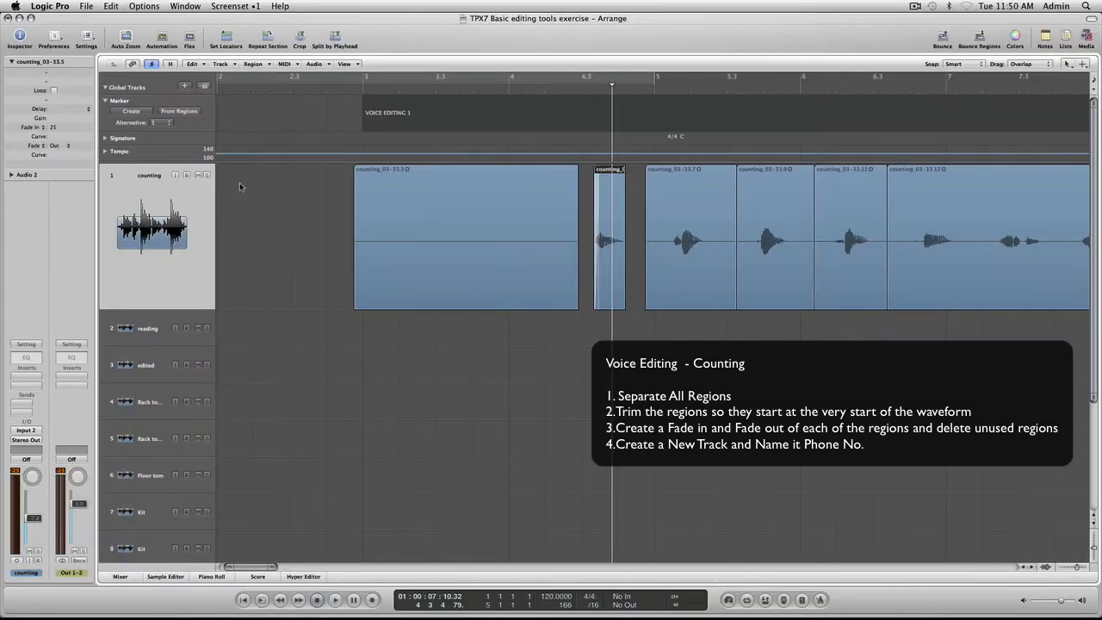
{"action": "left_click", "coordinate": [80, 147]}
{"action": "double_click", "coordinate": [82, 147]}
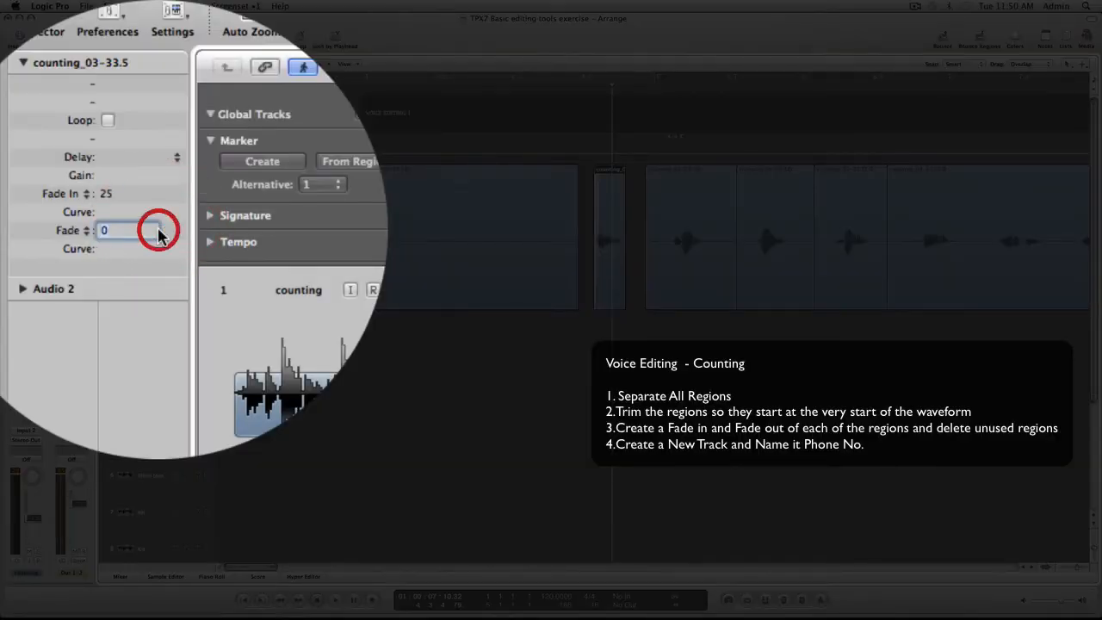
{"action": "type", "text": "25"}
{"action": "key", "text": "Return"}
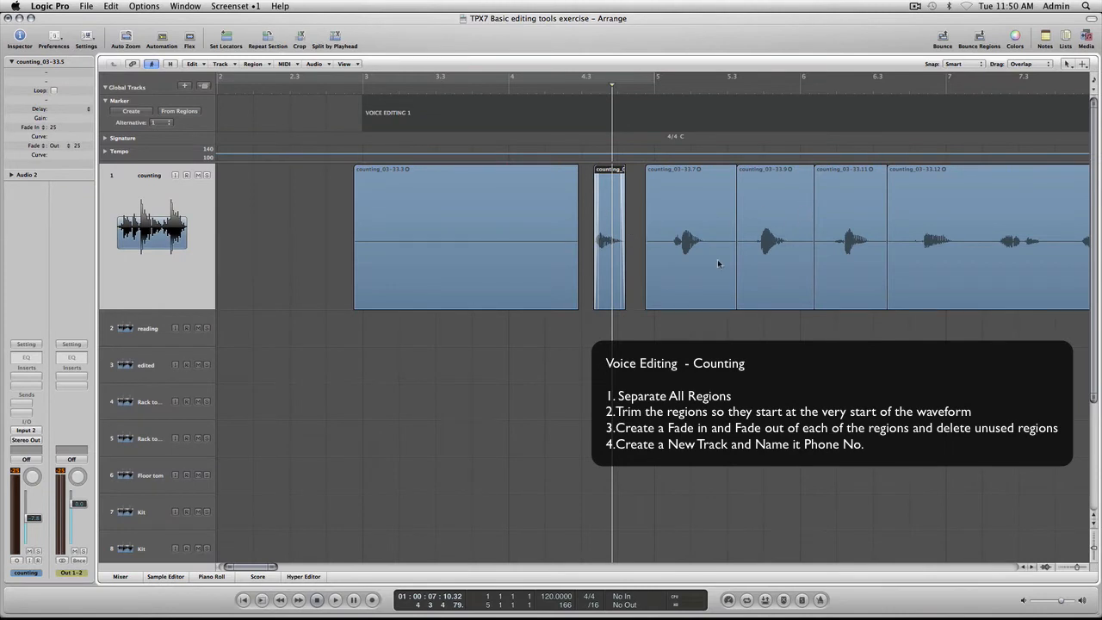
{"action": "left_click", "coordinate": [611, 234]}
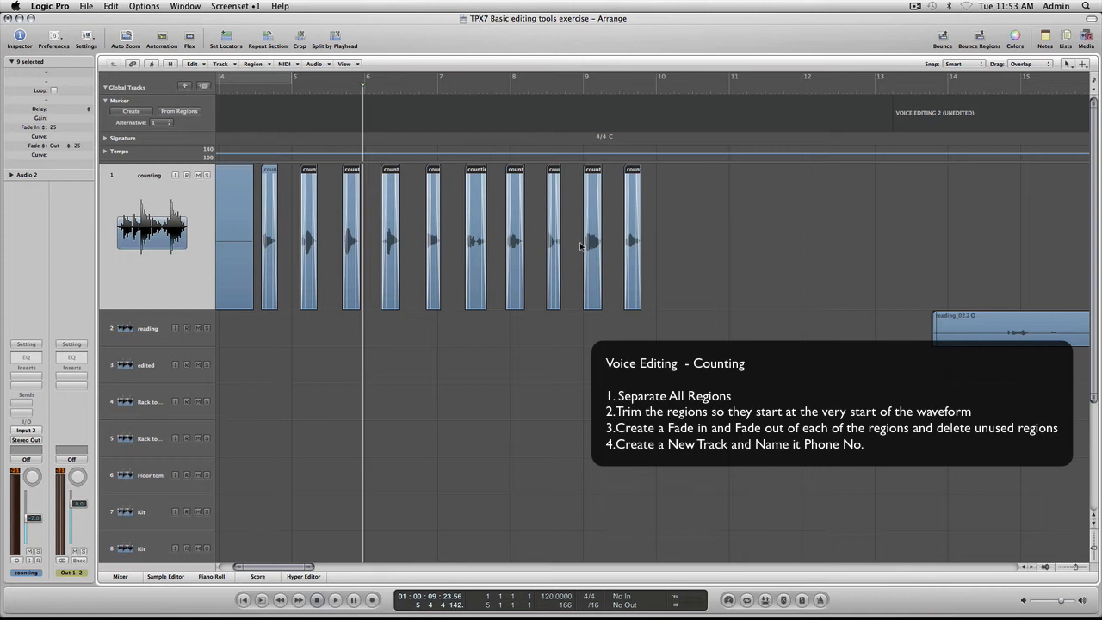
Step: Create one new mono audio track below the counting track and name it Phone No
{"action": "left_click", "coordinate": [186, 87]}
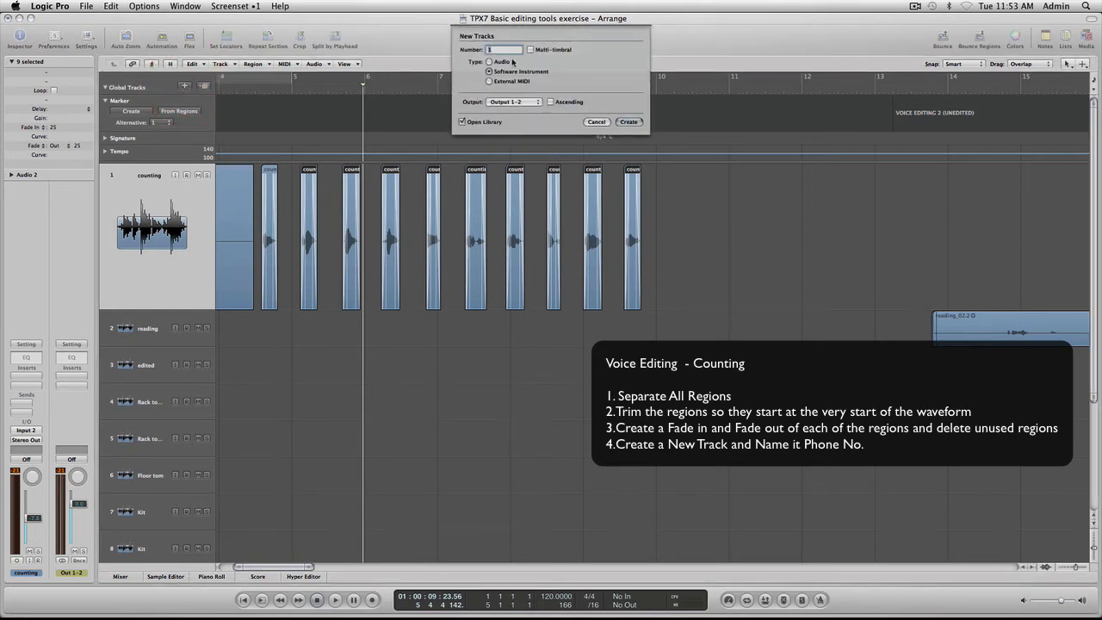
{"action": "left_click", "coordinate": [496, 63]}
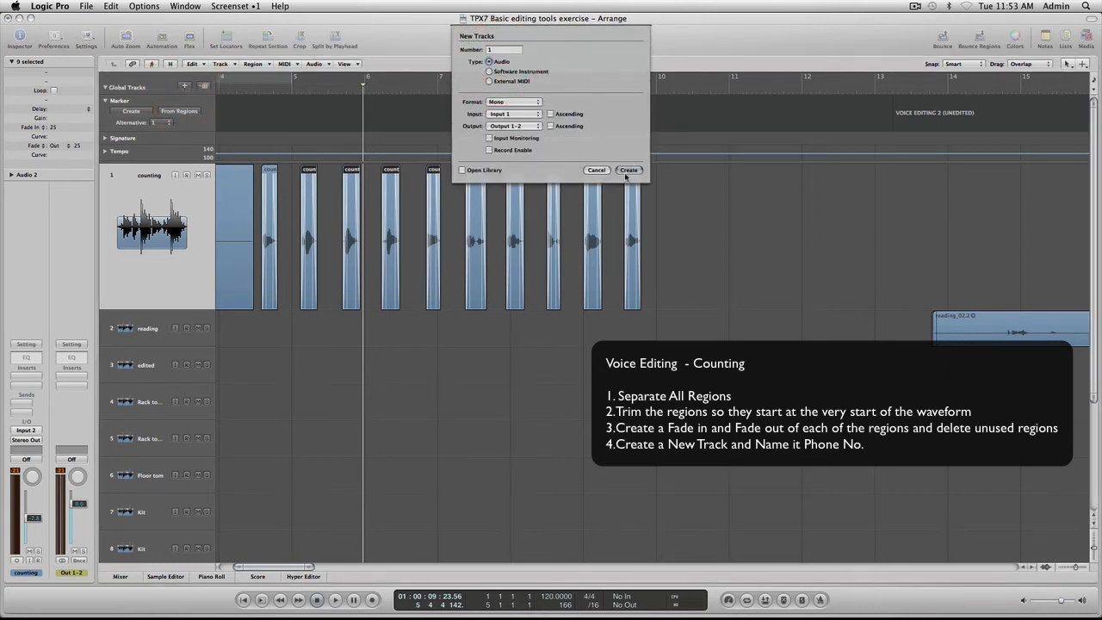
{"action": "left_click", "coordinate": [627, 170]}
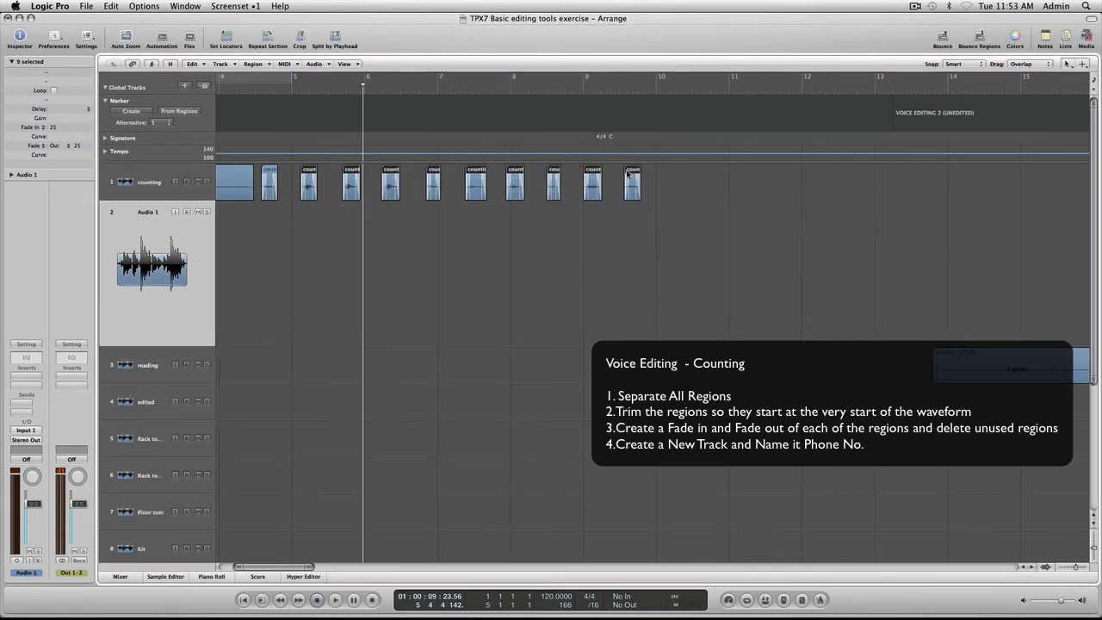
{"action": "double_click", "coordinate": [146, 212]}
{"action": "type", "text": "Ph"}
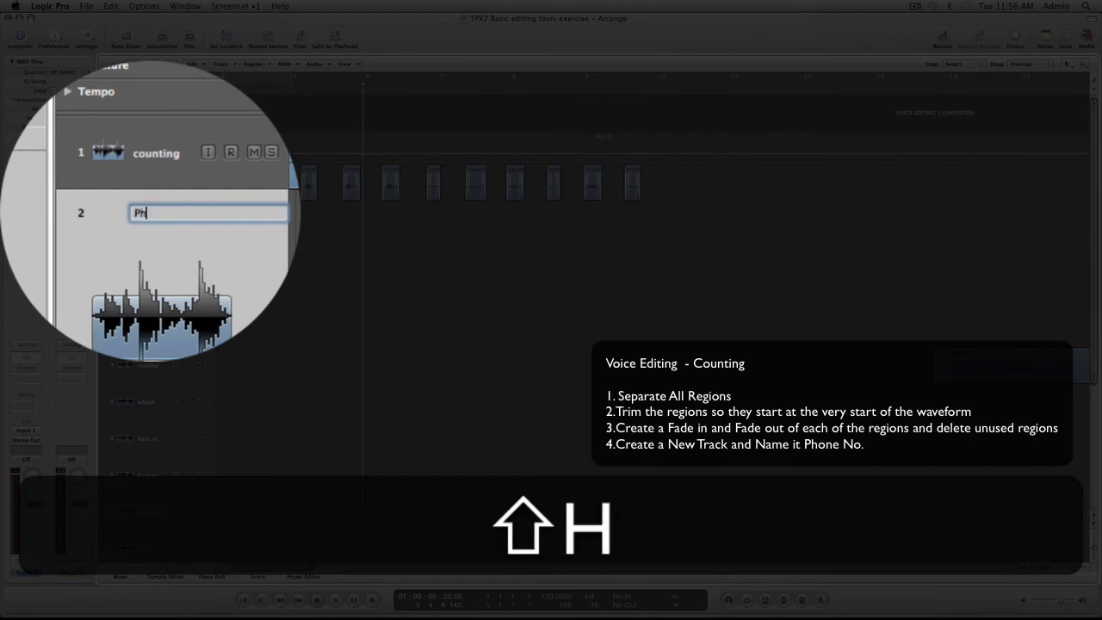
{"action": "type", "text": "one No"}
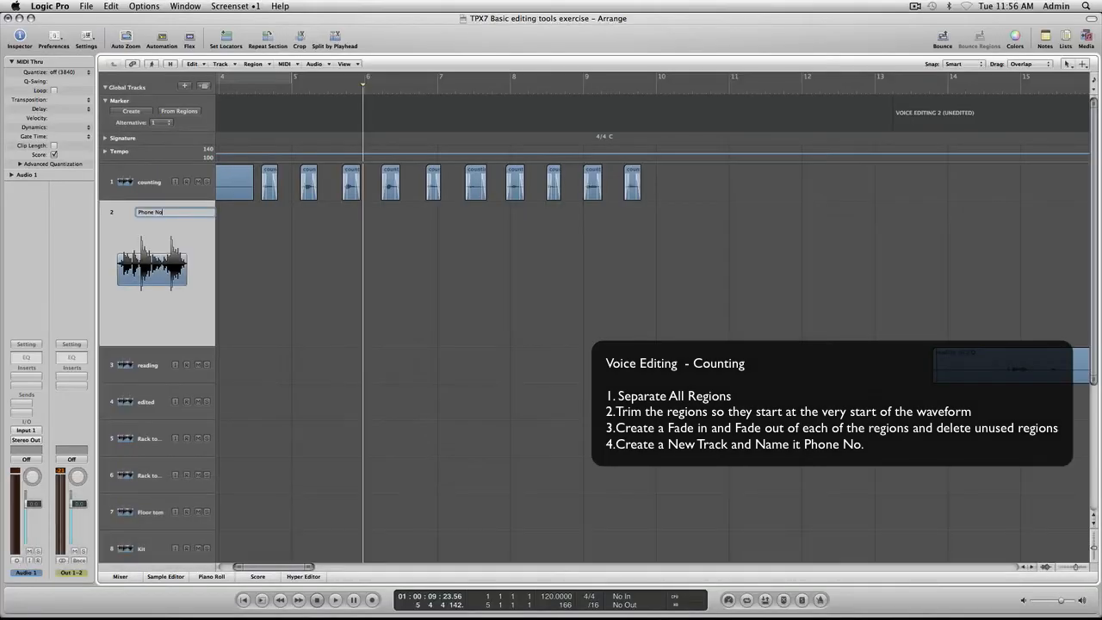
{"action": "key", "text": "Return"}
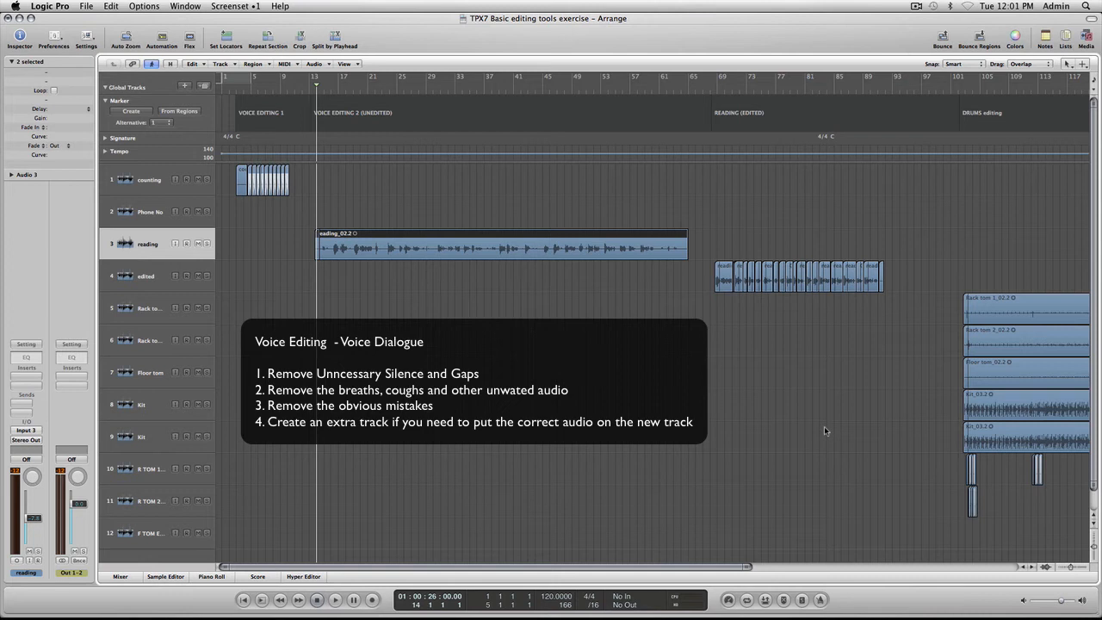
Step: Play the unedited reading recording and the edited reading regions to compare them
{"action": "key", "text": "space"}
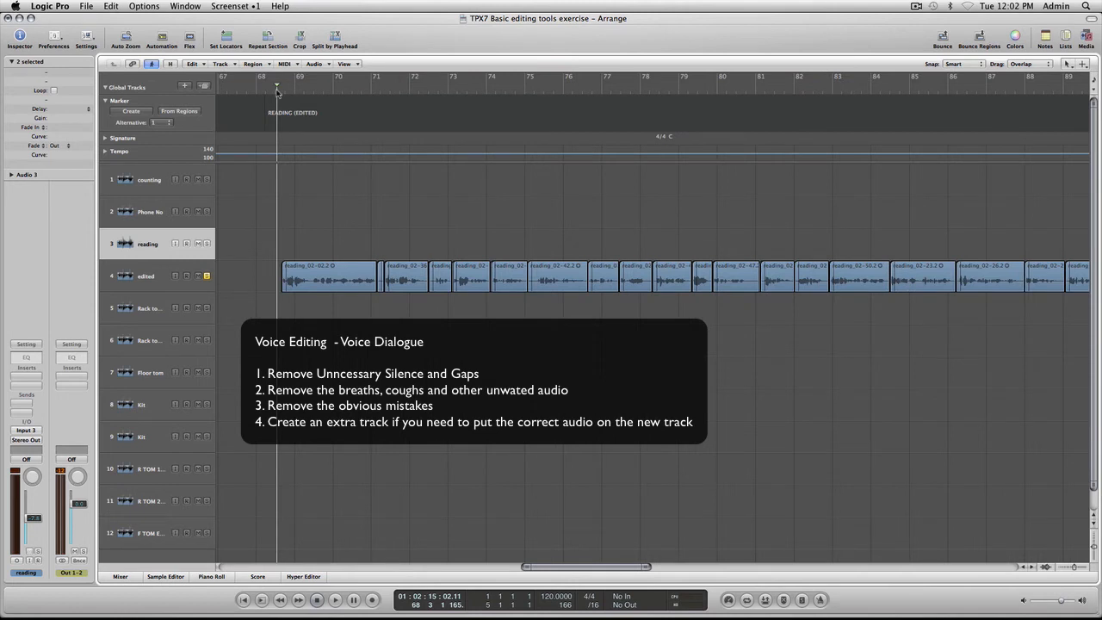
{"action": "key", "text": "space"}
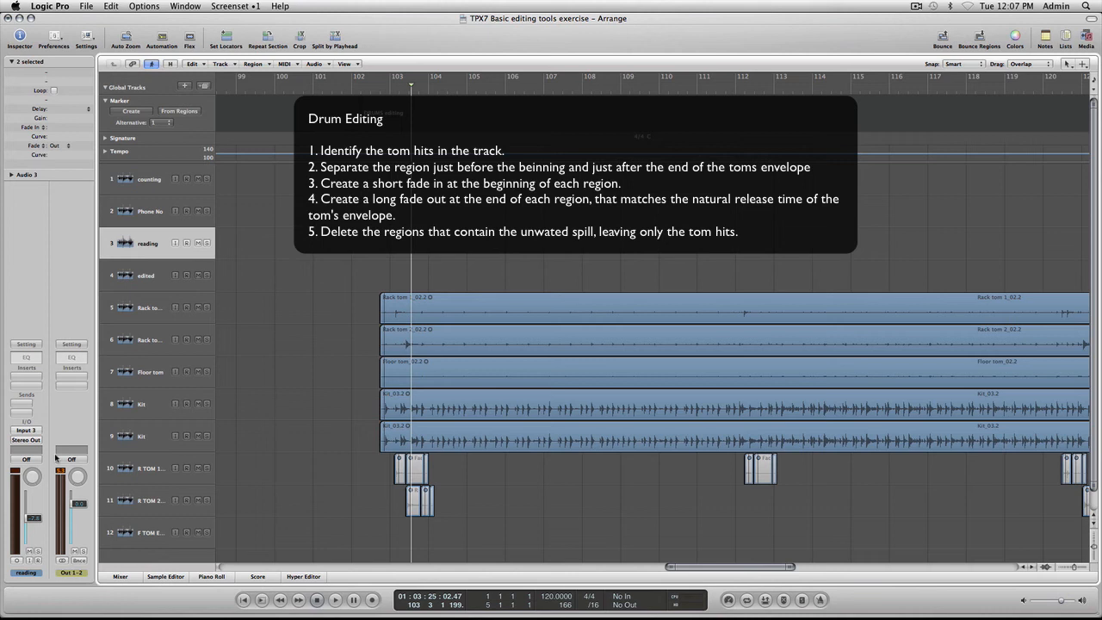
Step: Play the drum section from bar 102 and examine the rack tom, floor tom and kit regions one by one
{"action": "key", "text": "comma"}
{"action": "key", "text": "comma"}
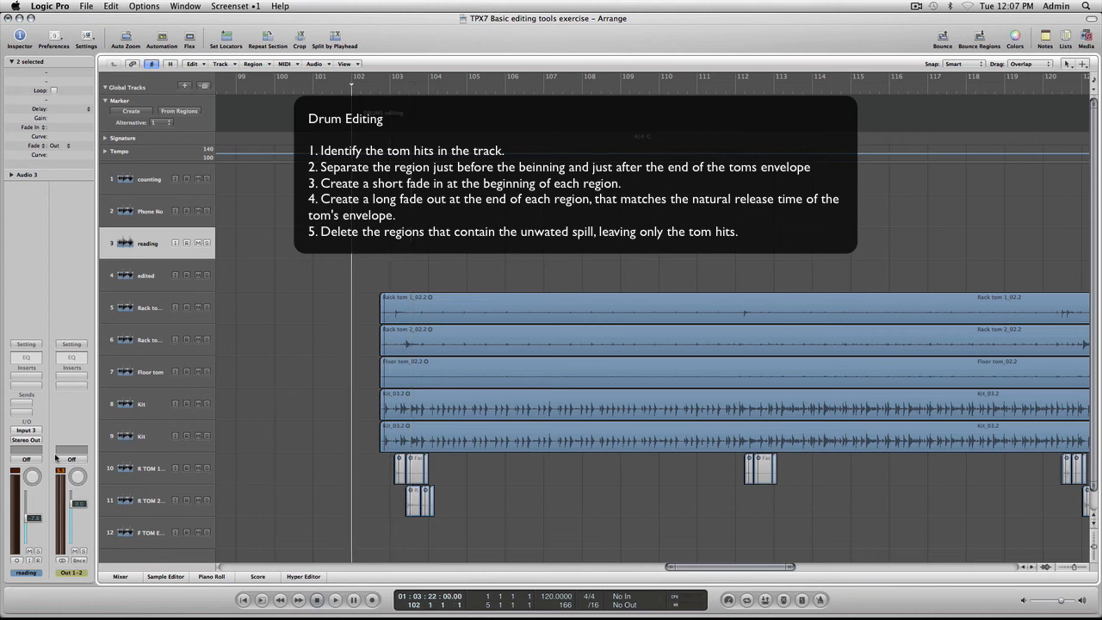
{"action": "key", "text": "space"}
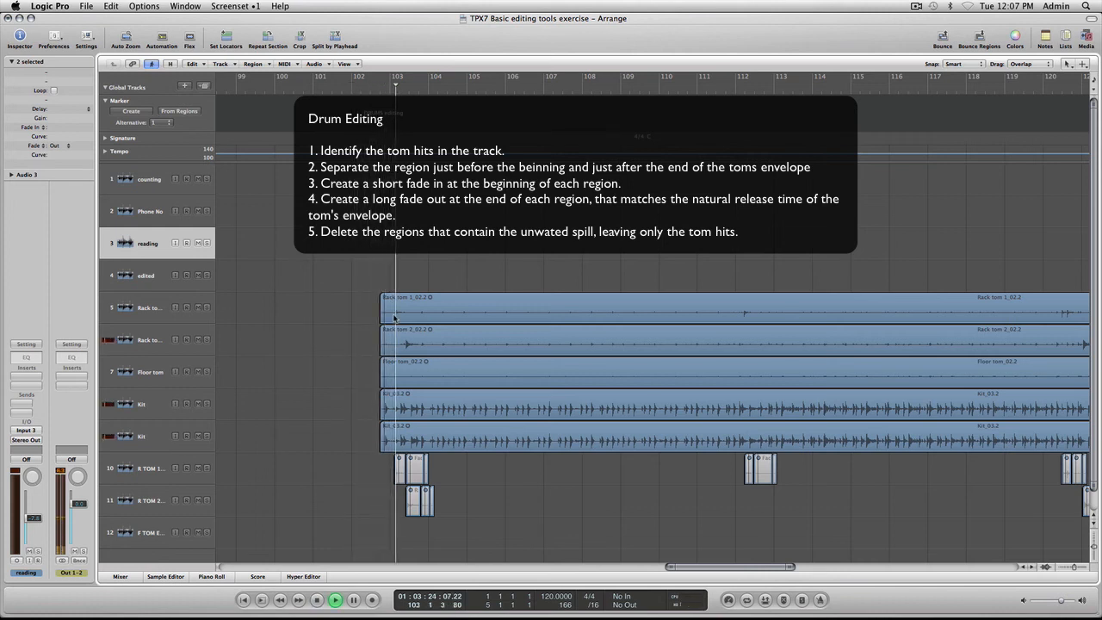
{"action": "key", "text": "space"}
{"action": "left_click", "coordinate": [405, 310]}
{"action": "left_click", "coordinate": [412, 344]}
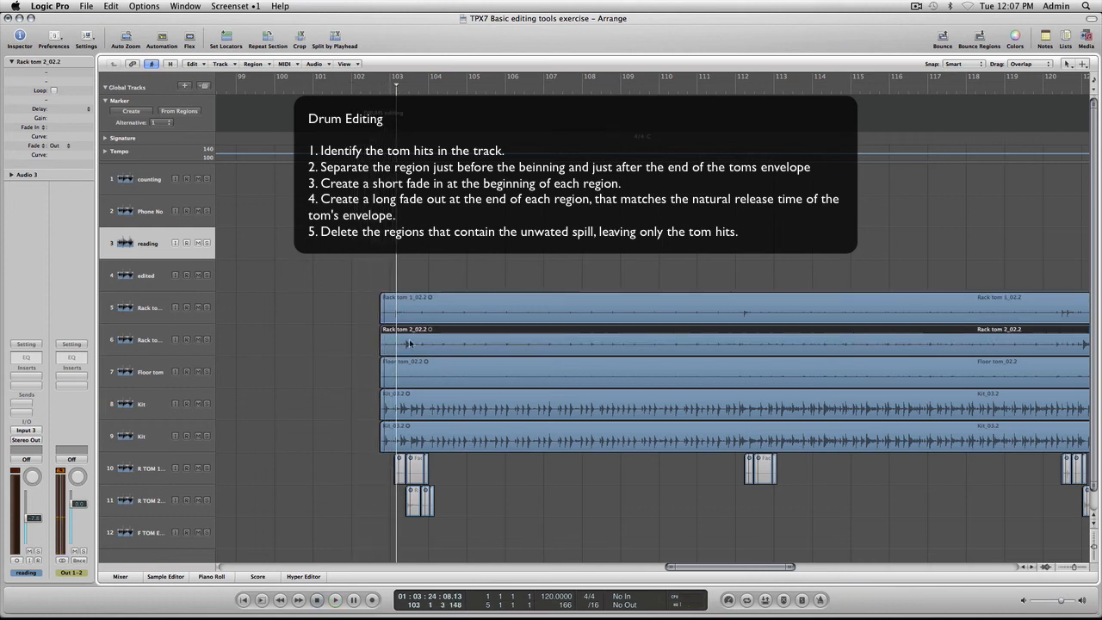
{"action": "left_click", "coordinate": [446, 379]}
{"action": "left_click", "coordinate": [424, 411]}
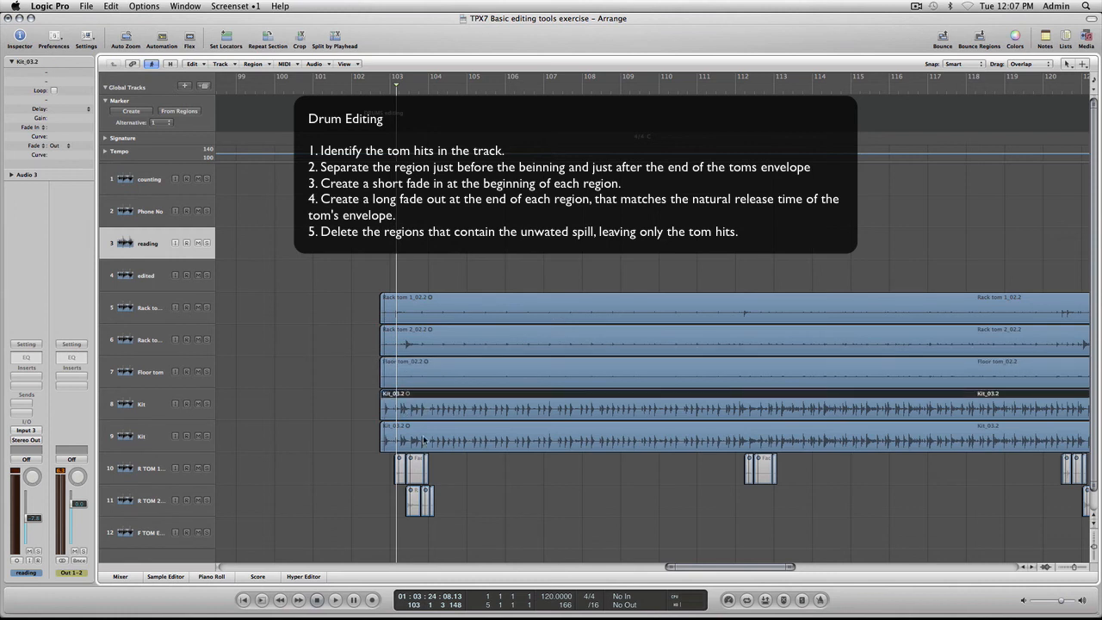
{"action": "left_click", "coordinate": [427, 440]}
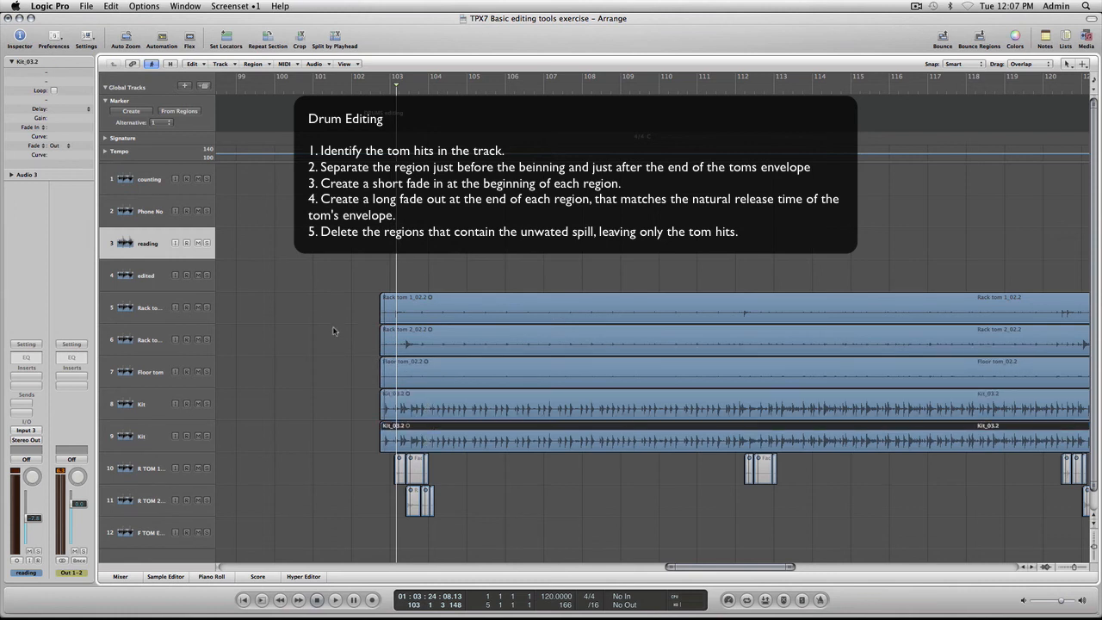
Step: Solo the first rack tom track and play its hits near bars 103, 112 and 120 to identify them
{"action": "left_click", "coordinate": [206, 307]}
{"action": "key", "text": "space"}
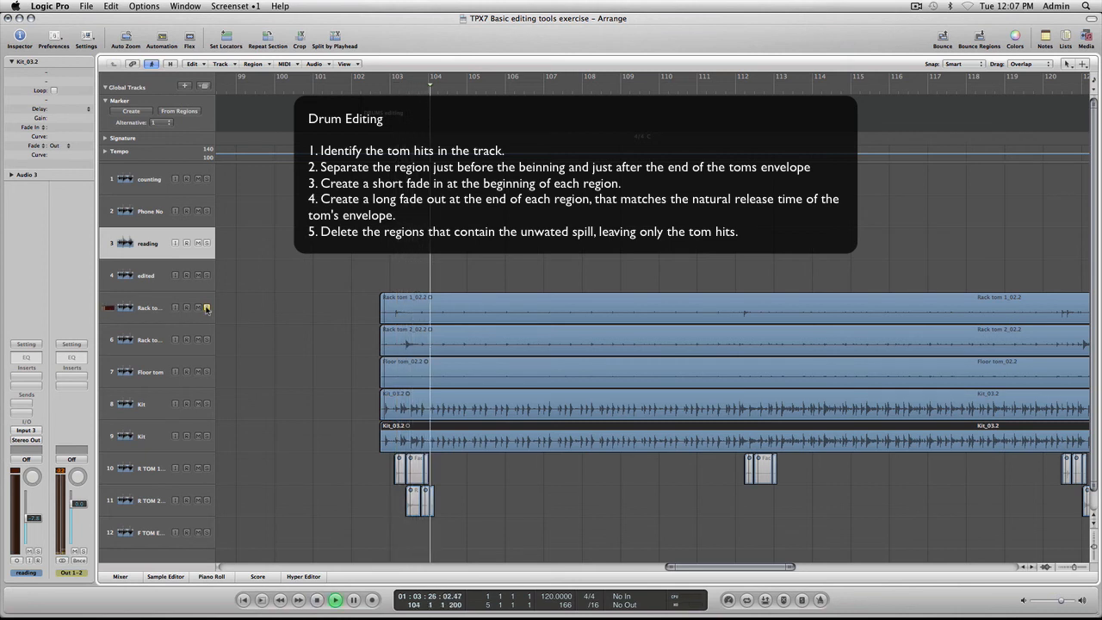
{"action": "key", "text": "space"}
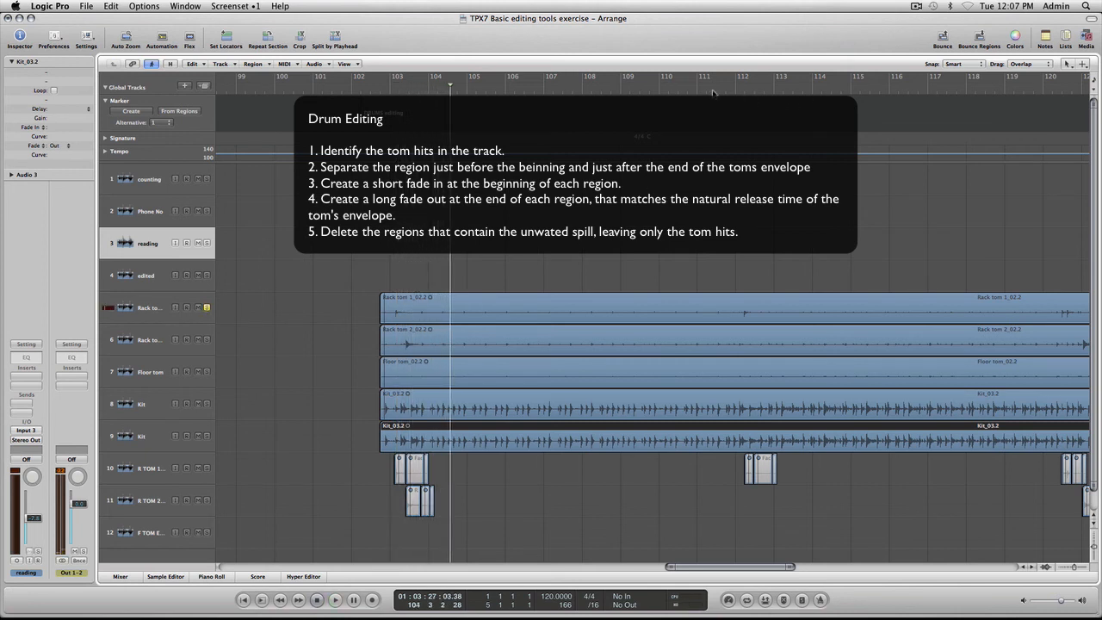
{"action": "left_click", "coordinate": [718, 89]}
{"action": "key", "text": "space"}
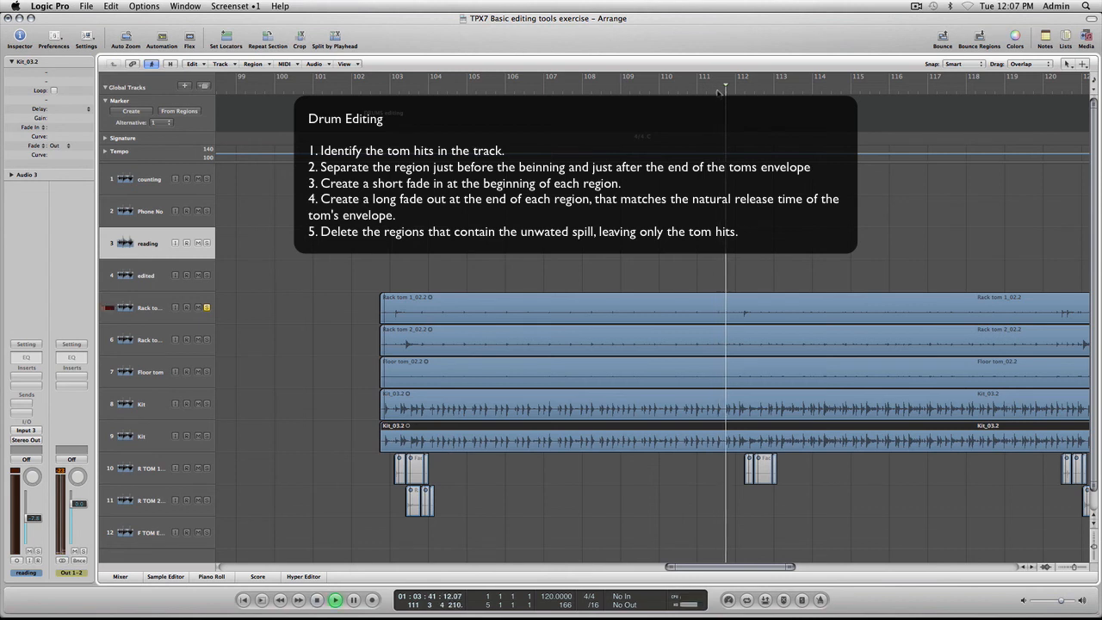
{"action": "key", "text": "space"}
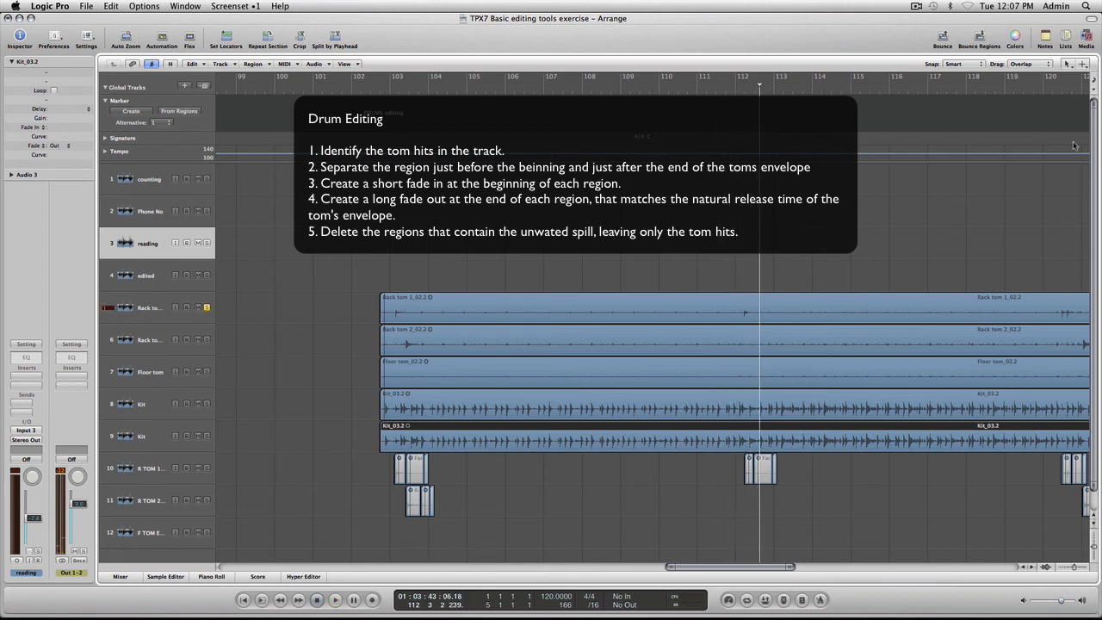
{"action": "left_click", "coordinate": [1052, 93]}
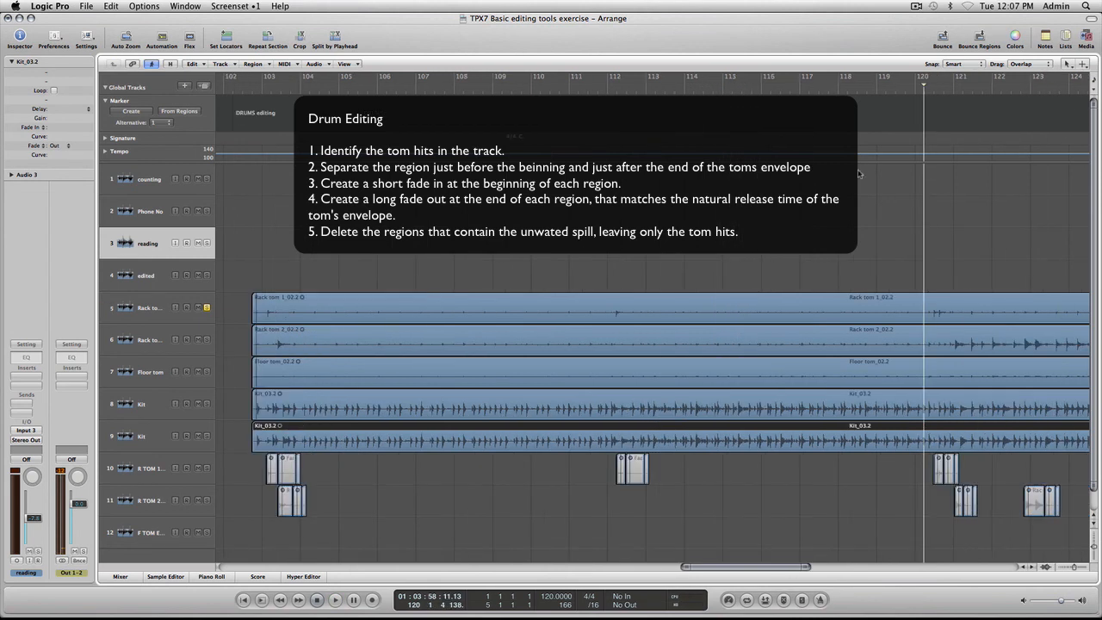
{"action": "key", "text": "space"}
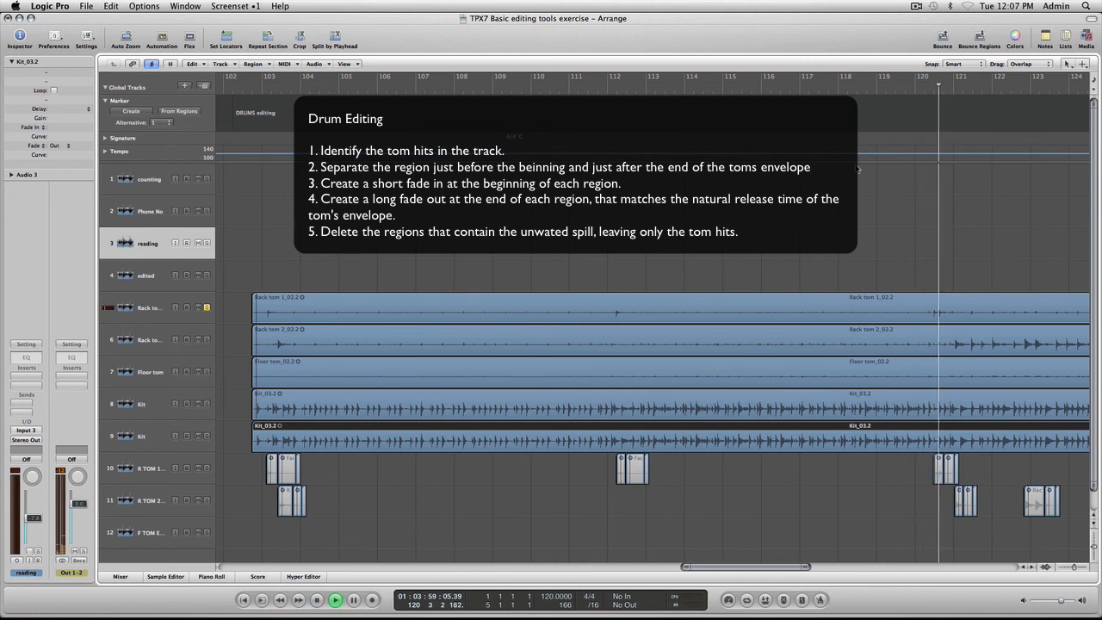
{"action": "key", "text": "space"}
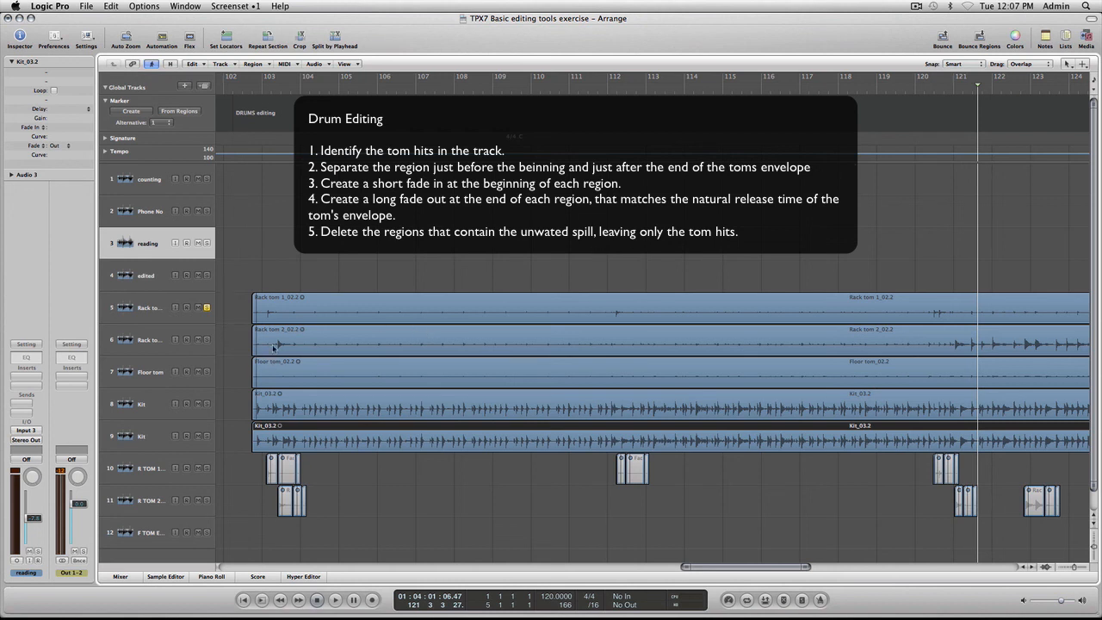
Step: Select the two original rack tom tracks and the original floor tom track one by one to review their regions
{"action": "left_click", "coordinate": [158, 315]}
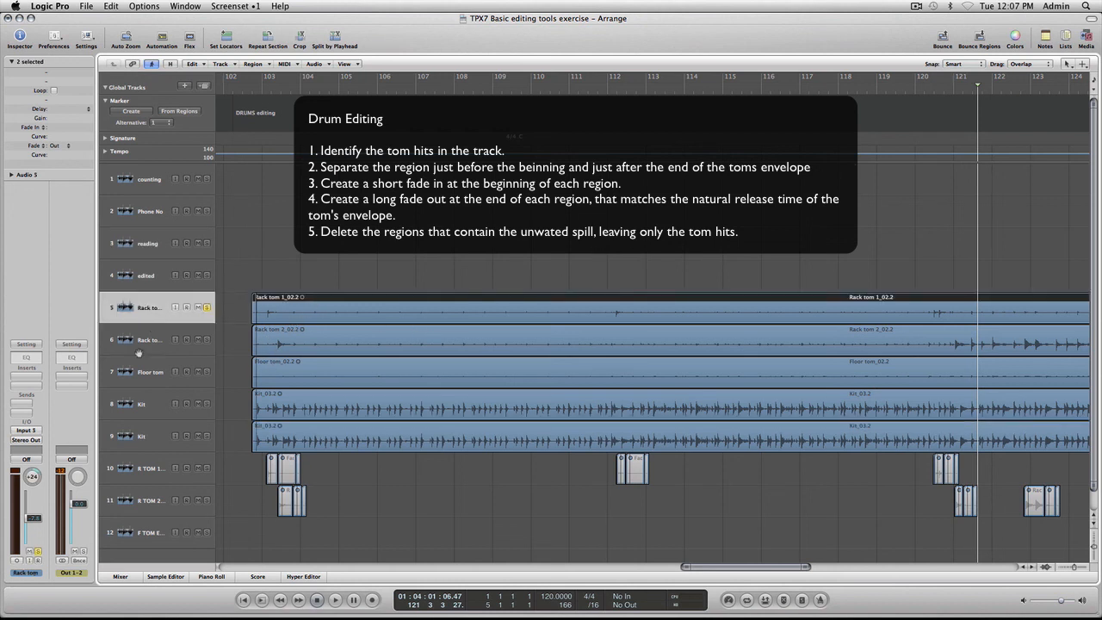
{"action": "left_click", "coordinate": [141, 348]}
{"action": "left_click", "coordinate": [152, 374]}
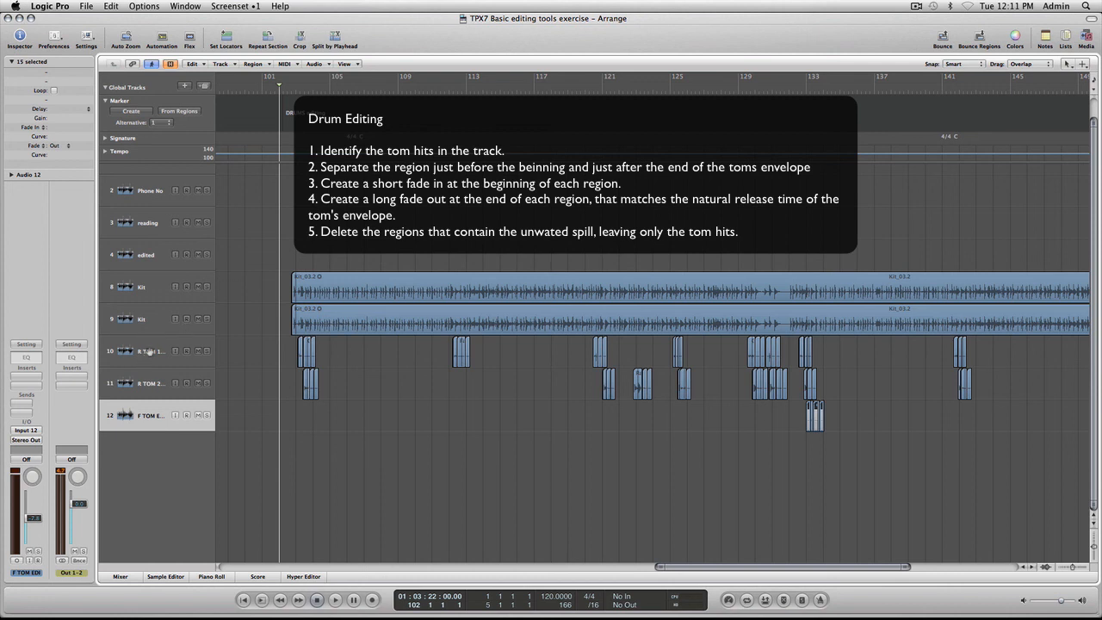
Step: Review the edited rack and floor tom tracks, playing them with the kit from bar 103 and near bars 111 and 119
{"action": "left_click", "coordinate": [149, 350]}
{"action": "left_click", "coordinate": [145, 380]}
{"action": "left_click", "coordinate": [149, 417]}
{"action": "key", "text": "period"}
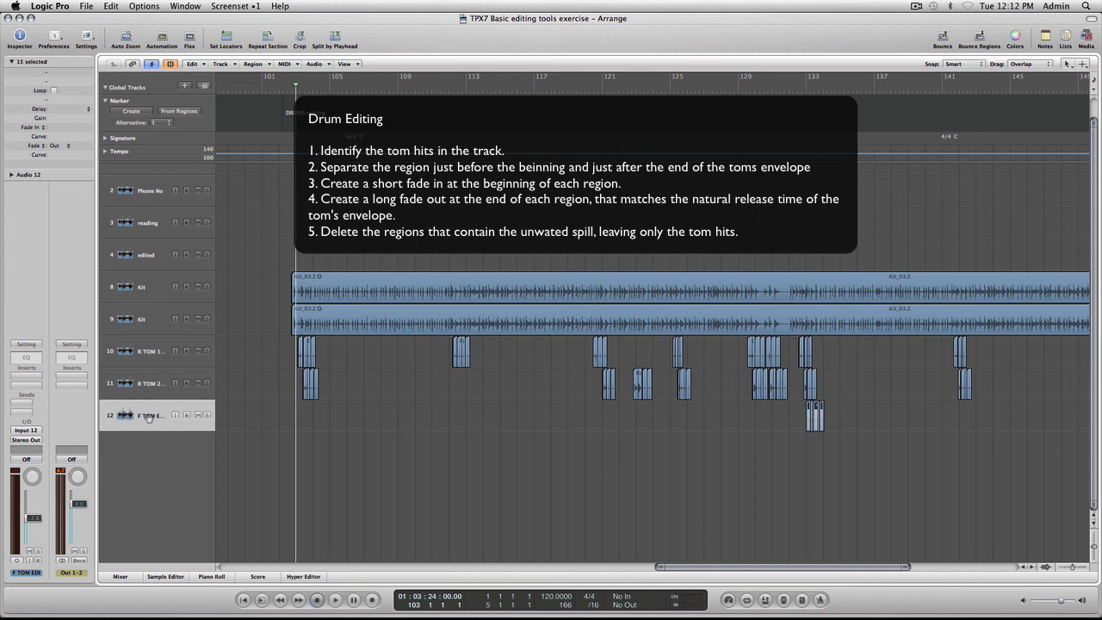
{"action": "key", "text": "space"}
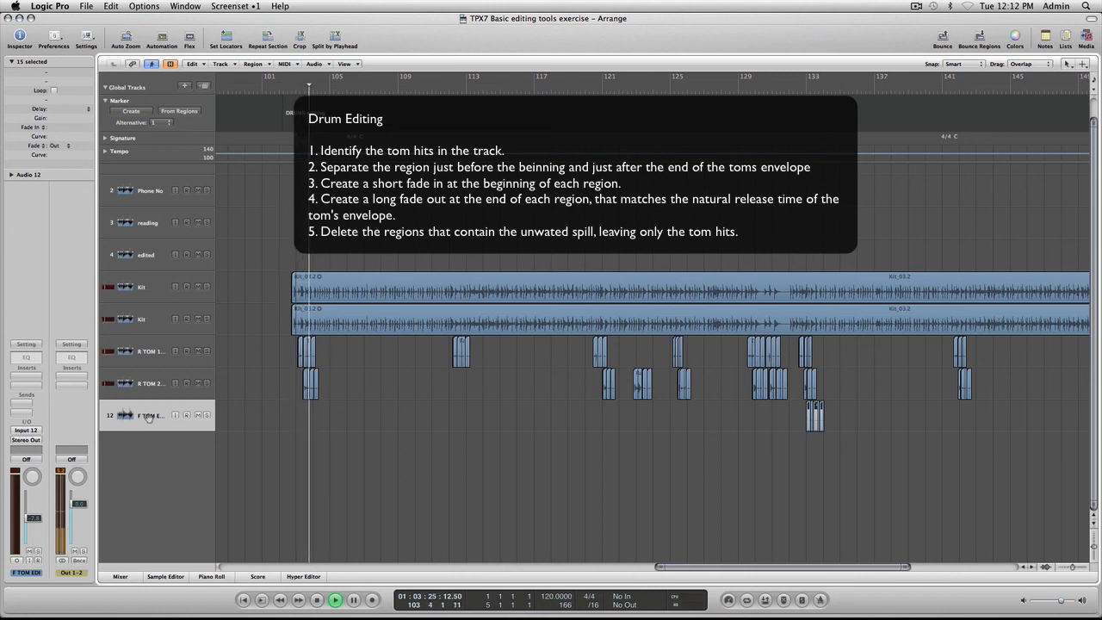
{"action": "left_click", "coordinate": [449, 87]}
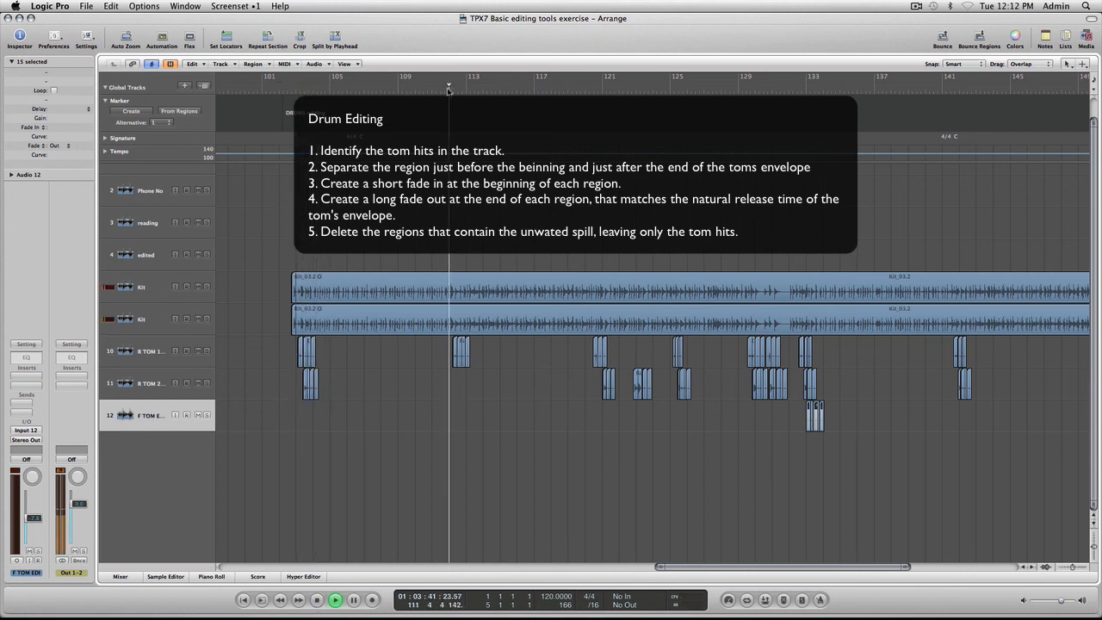
{"action": "left_click", "coordinate": [582, 87]}
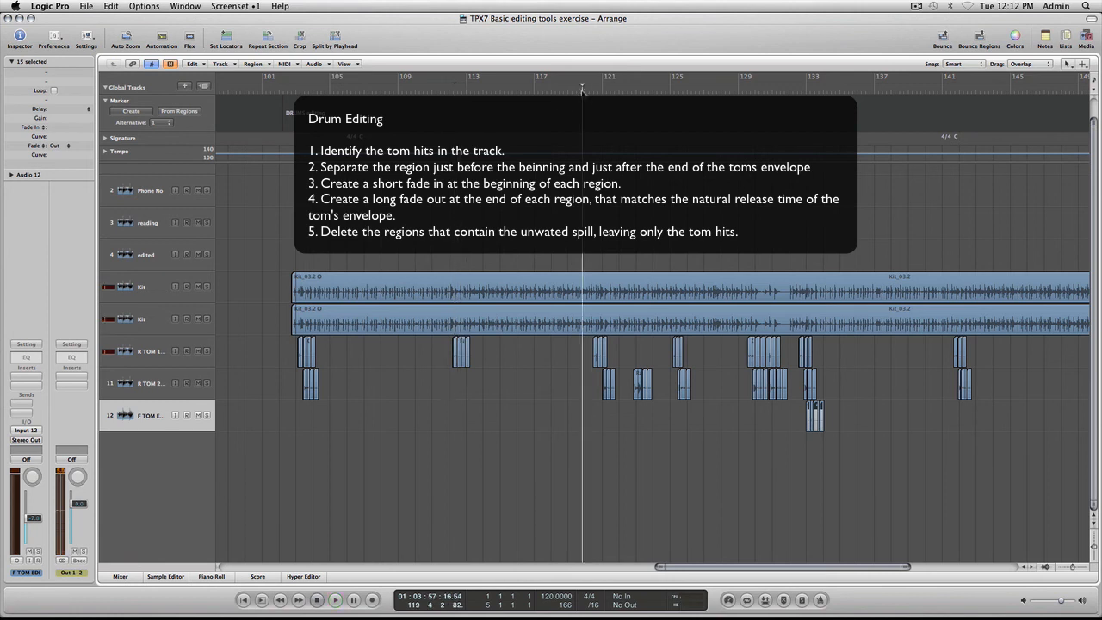